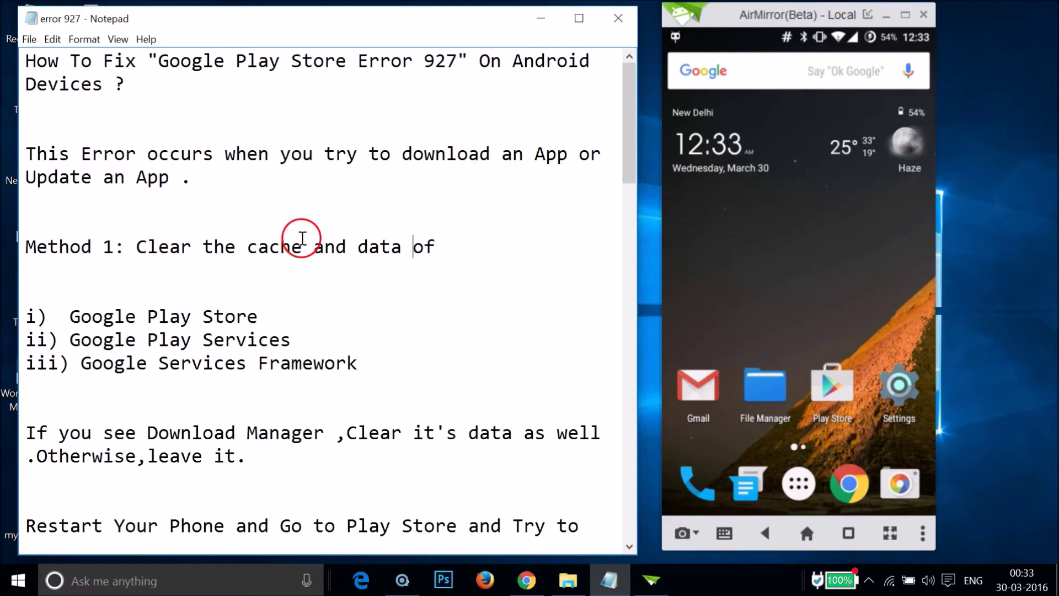
# Step: Open the mirrored phone's Settings and go to its Apps section
pyautogui.scroll(-10, 263, 223)
pyautogui.scroll(-9, 263, 222)
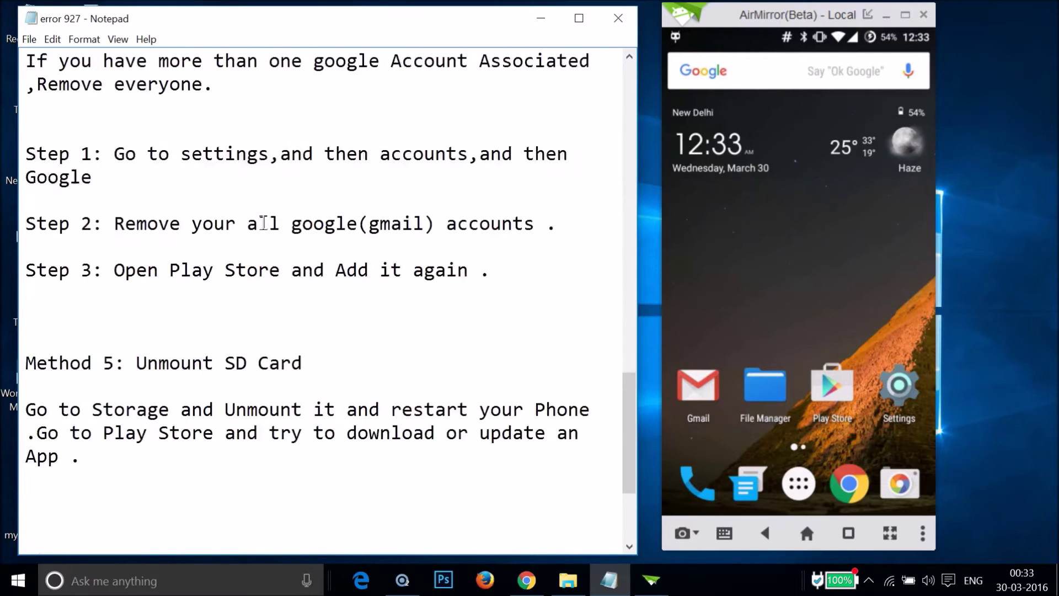
pyautogui.scroll(17, 264, 223)
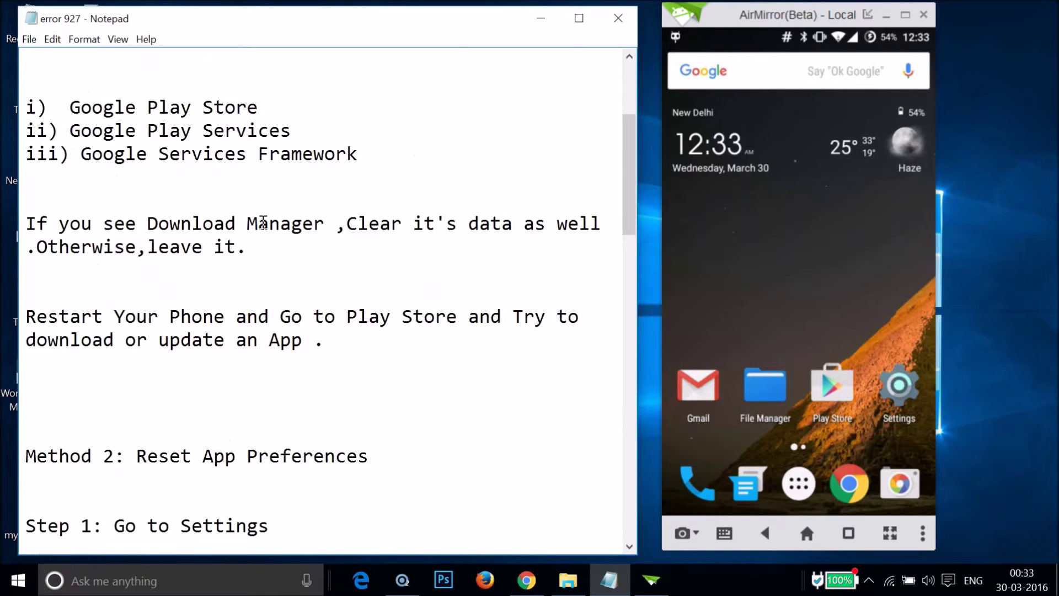
pyautogui.scroll(3, 263, 222)
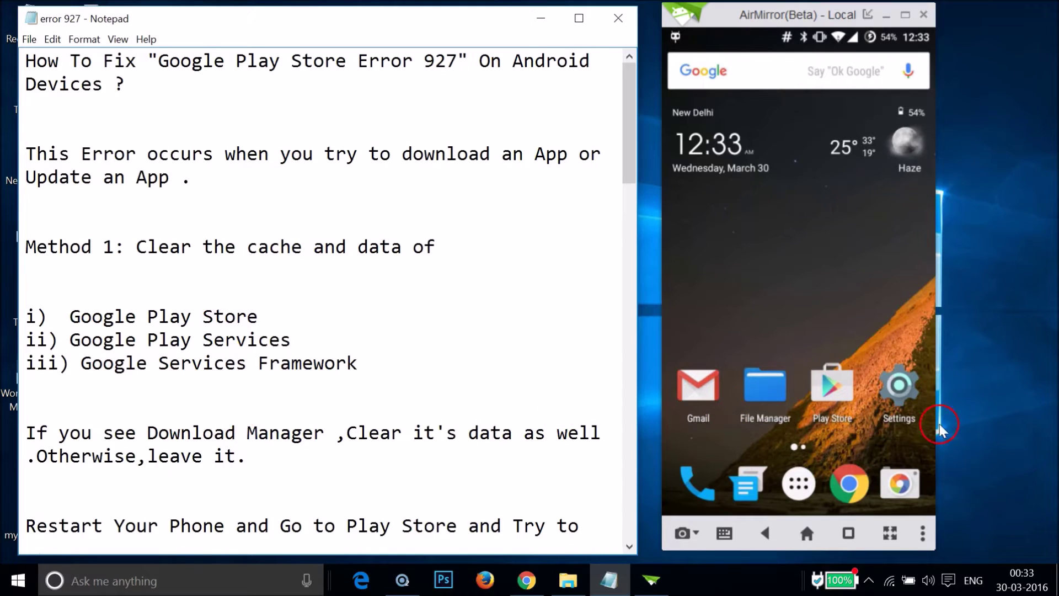
pyautogui.click(903, 393)
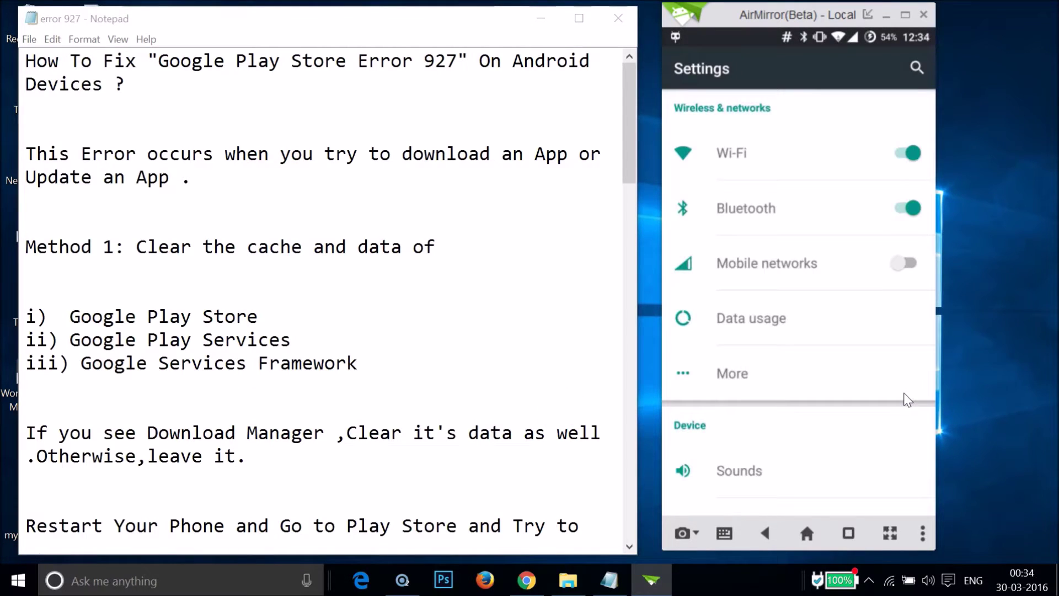
pyautogui.scroll(-10, 907, 398)
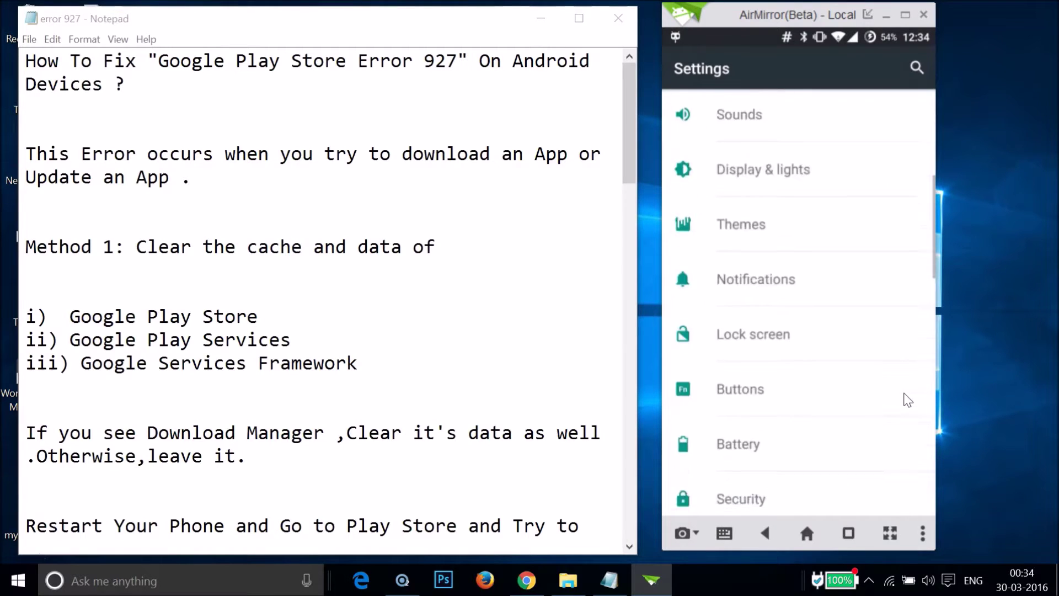
pyautogui.scroll(-5, 906, 397)
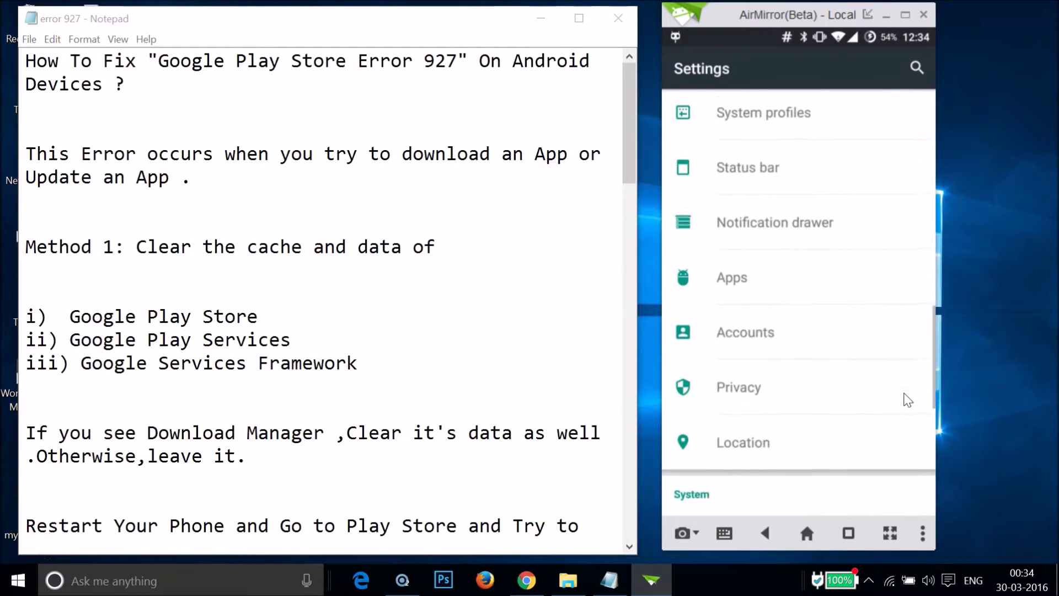
pyautogui.click(865, 324)
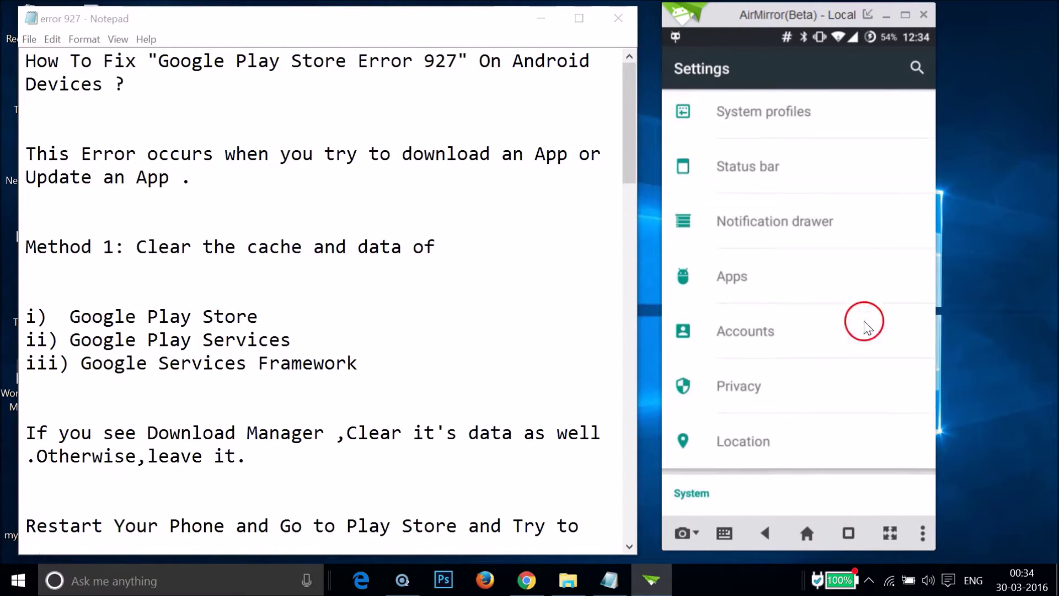
pyautogui.click(840, 291)
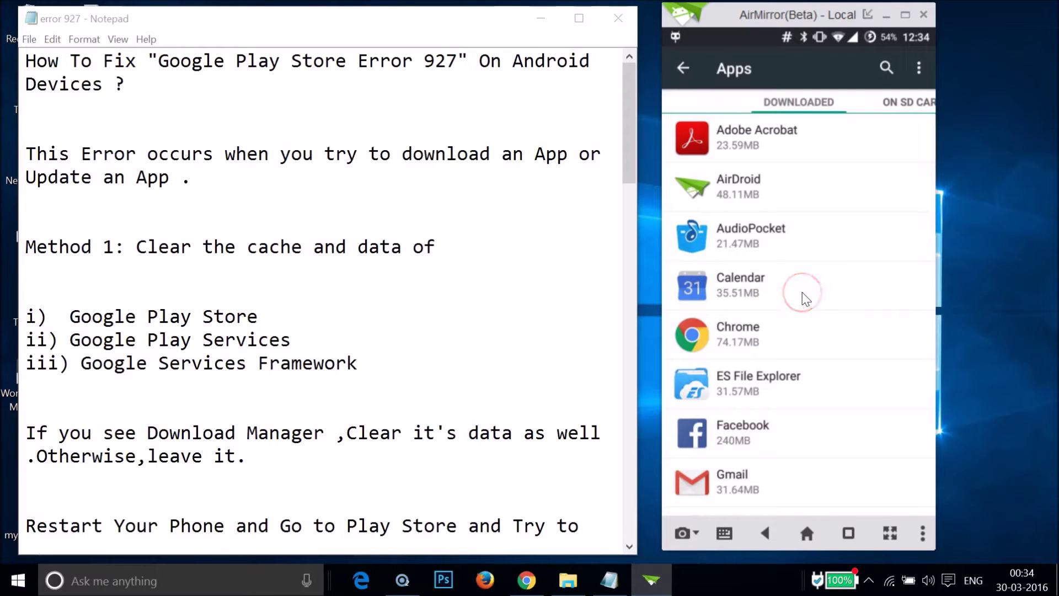
# Step: Switch to the ALL tab and scroll down to Google Play services, Play Store and Services Framework
pyautogui.click(910, 103)
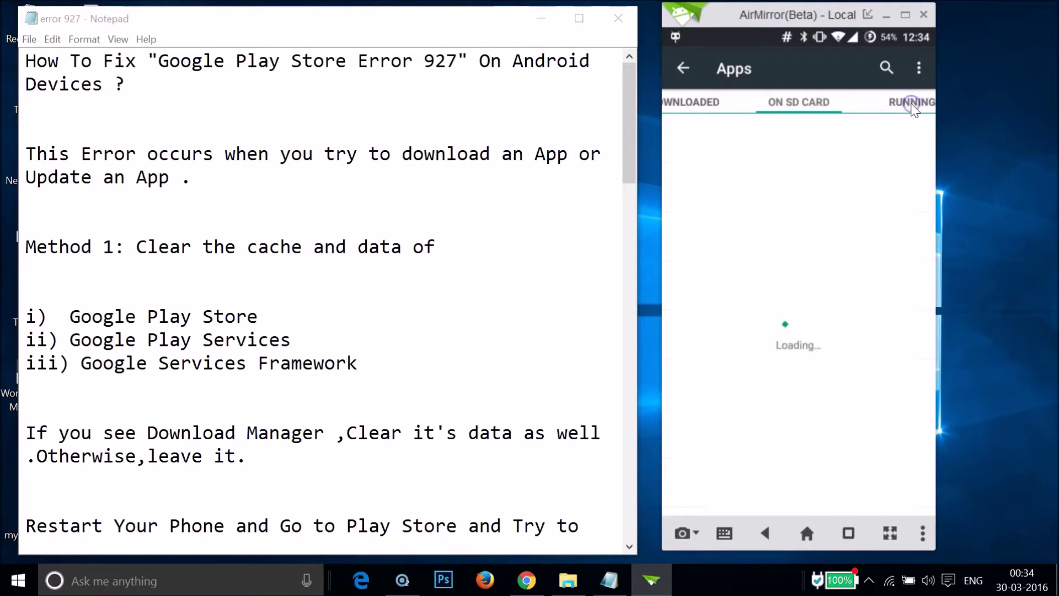
pyautogui.click(922, 107)
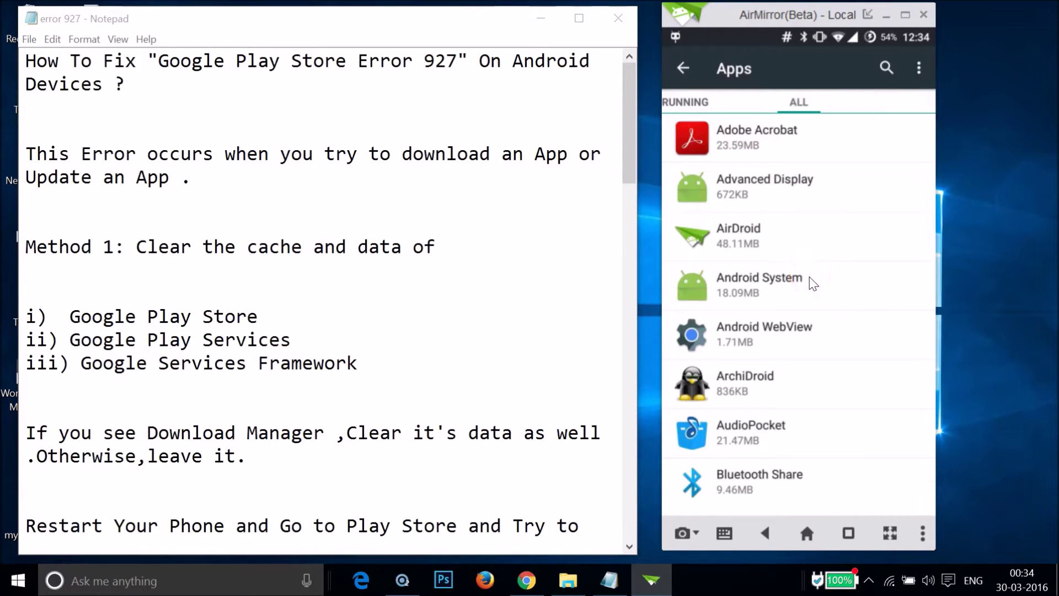
pyautogui.scroll(-12, 813, 283)
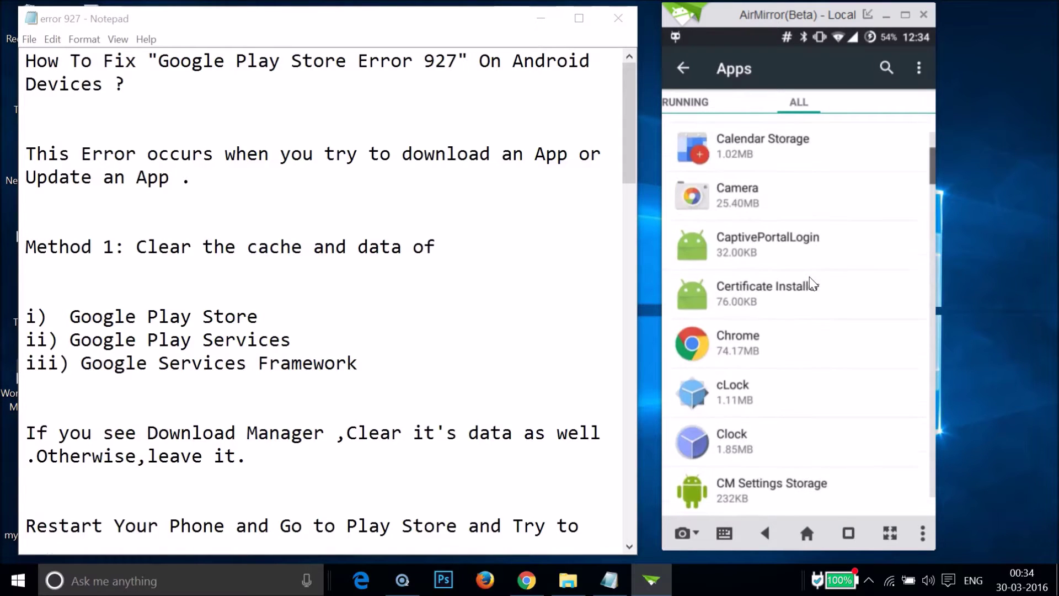
pyautogui.scroll(-13, 812, 283)
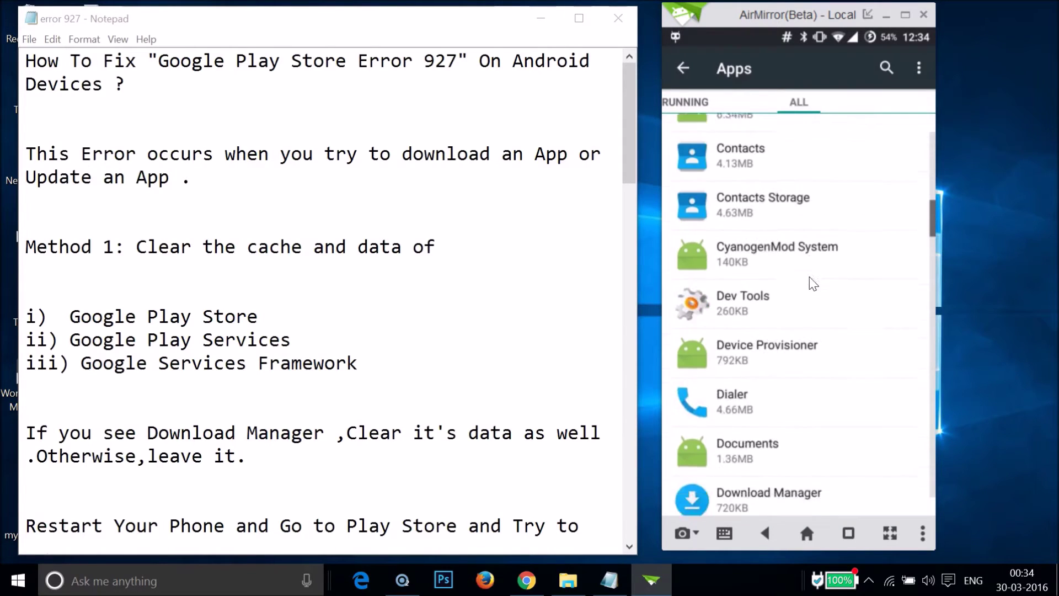
pyautogui.scroll(-13, 812, 283)
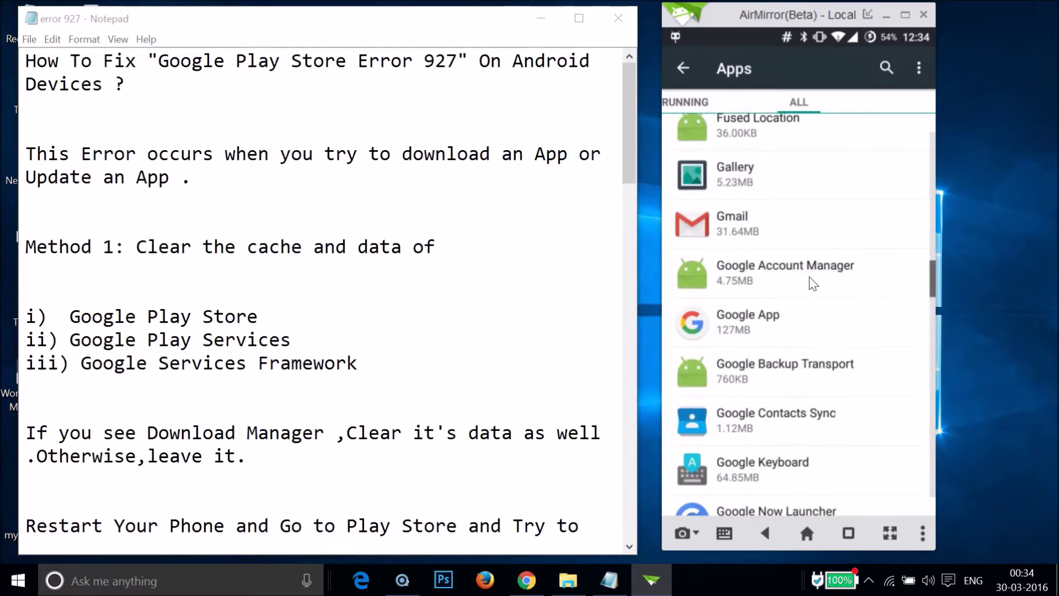
pyautogui.scroll(-3, 813, 283)
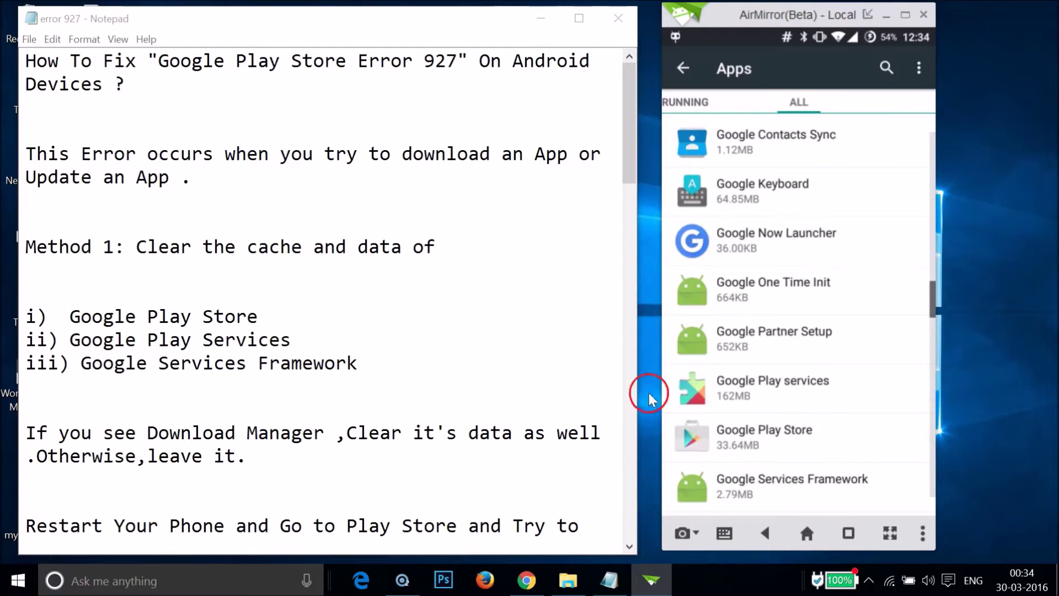
# Step: Clear Google Play Store's data and return to the apps list
pyautogui.click(765, 440)
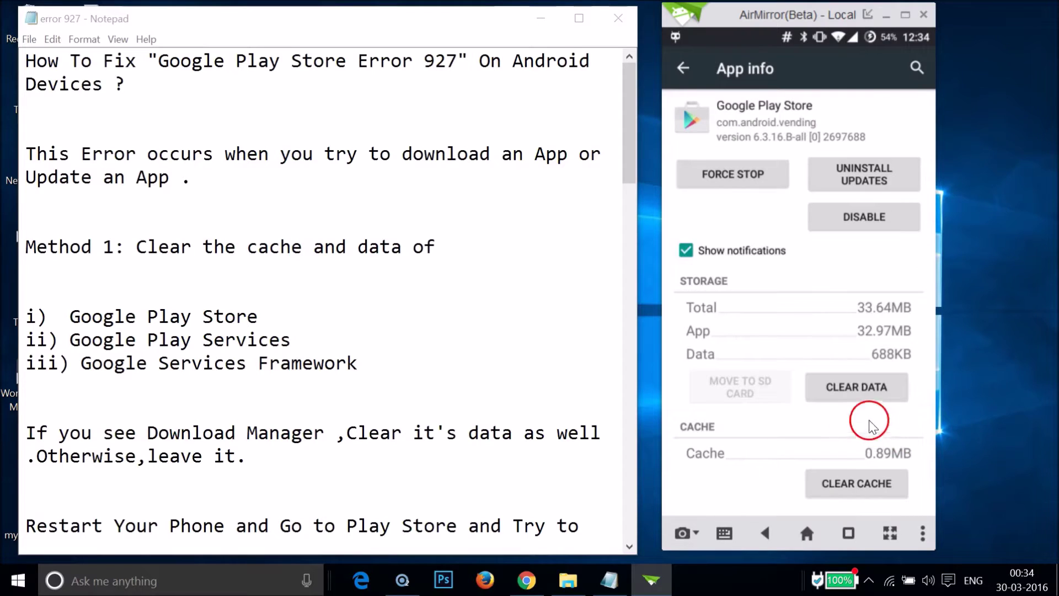
pyautogui.click(844, 390)
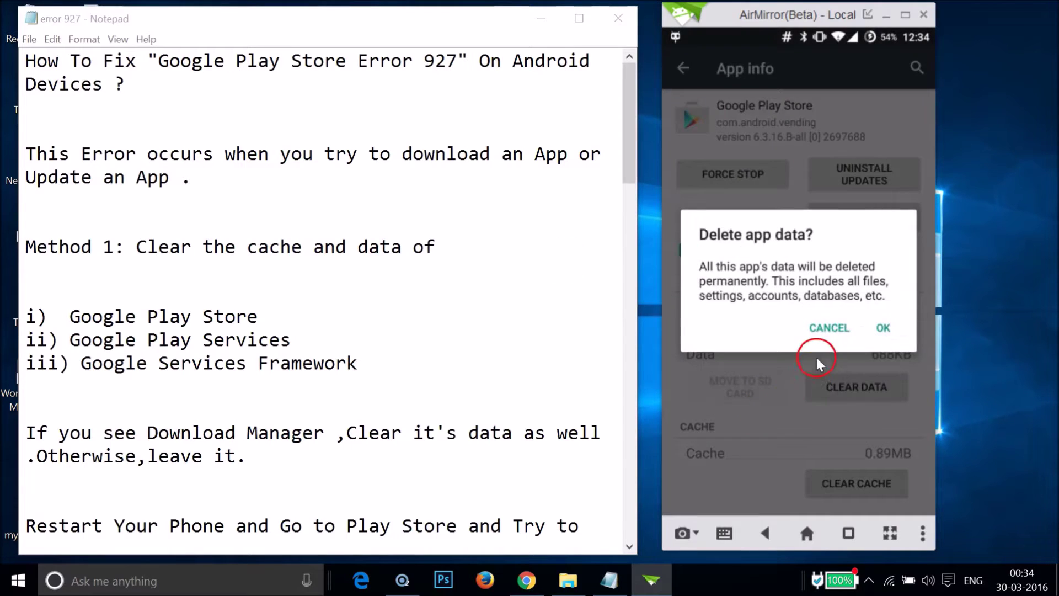
pyautogui.click(882, 329)
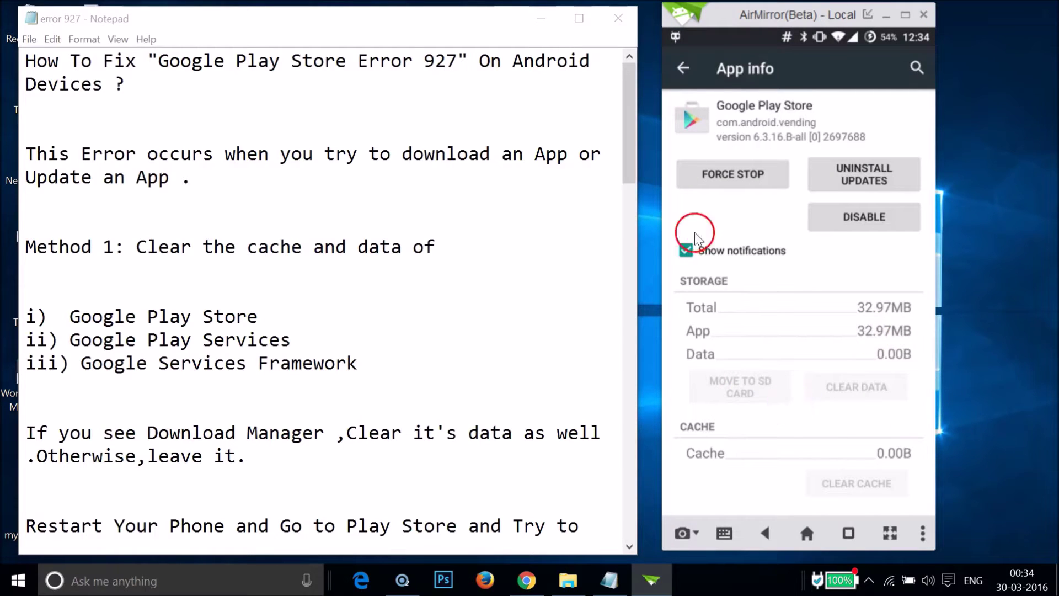
pyautogui.click(681, 69)
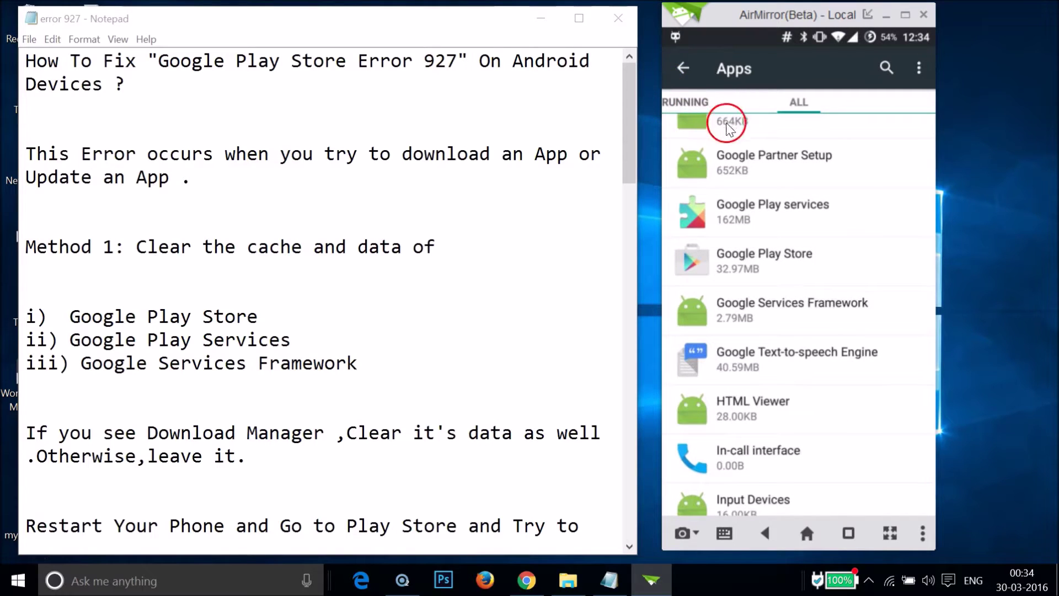
# Step: Clear all of Google Play services' data via Manage Space and return to the apps list
pyautogui.click(781, 213)
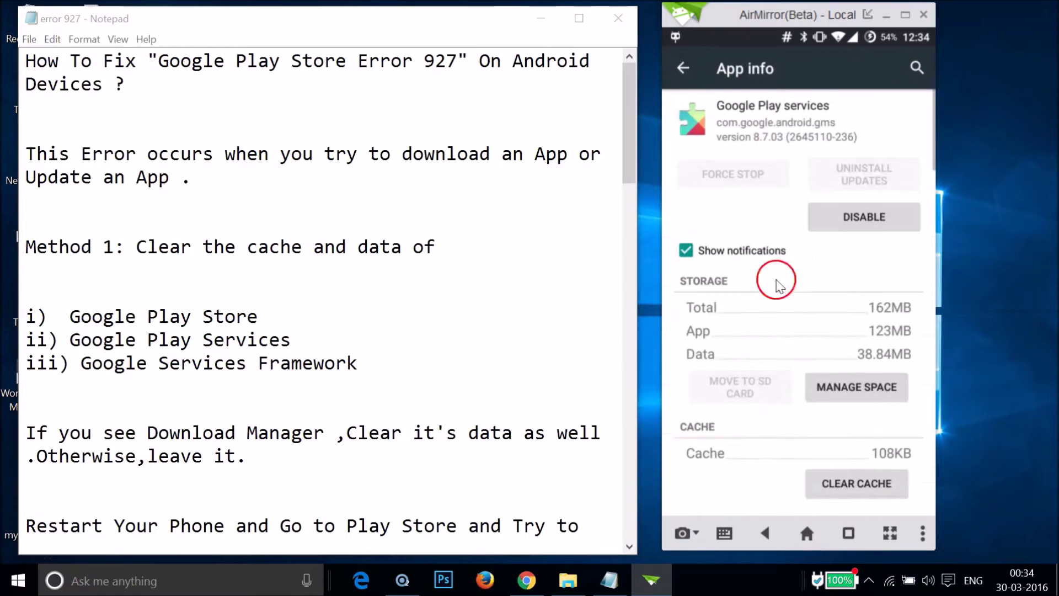
pyautogui.click(825, 393)
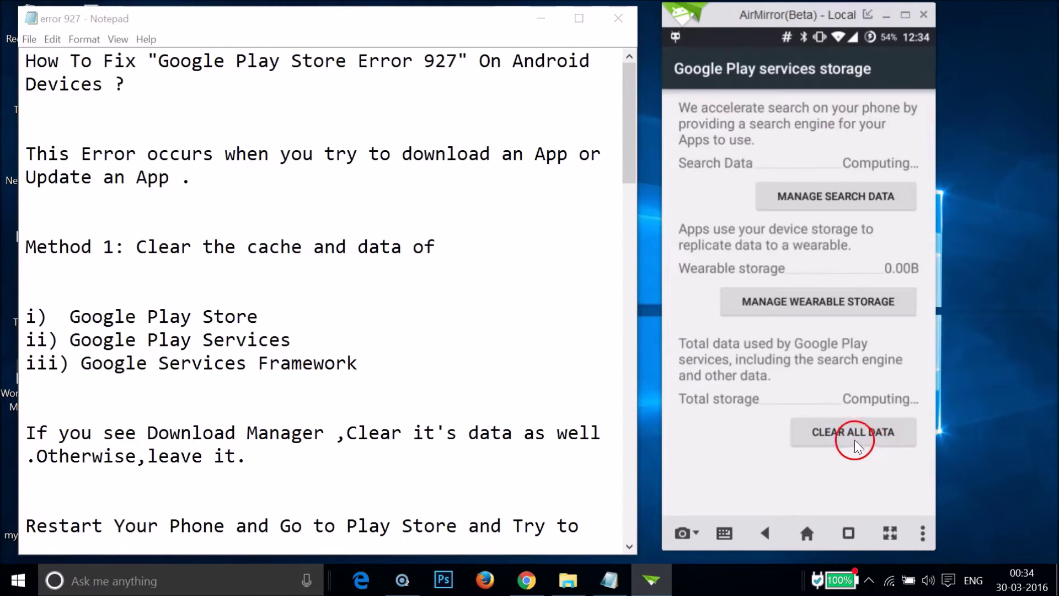
pyautogui.click(845, 438)
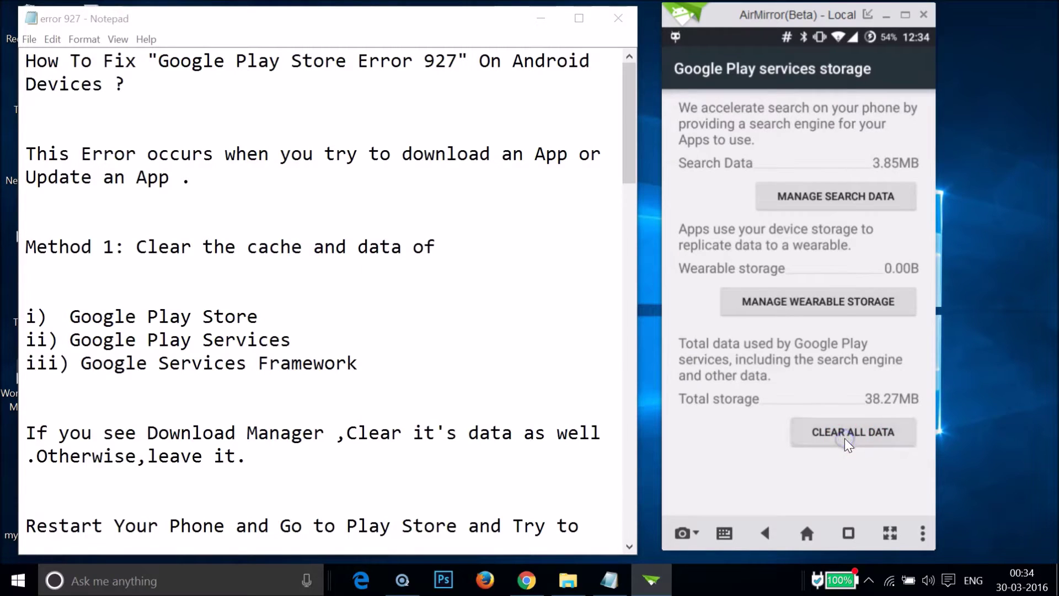
pyautogui.click(881, 330)
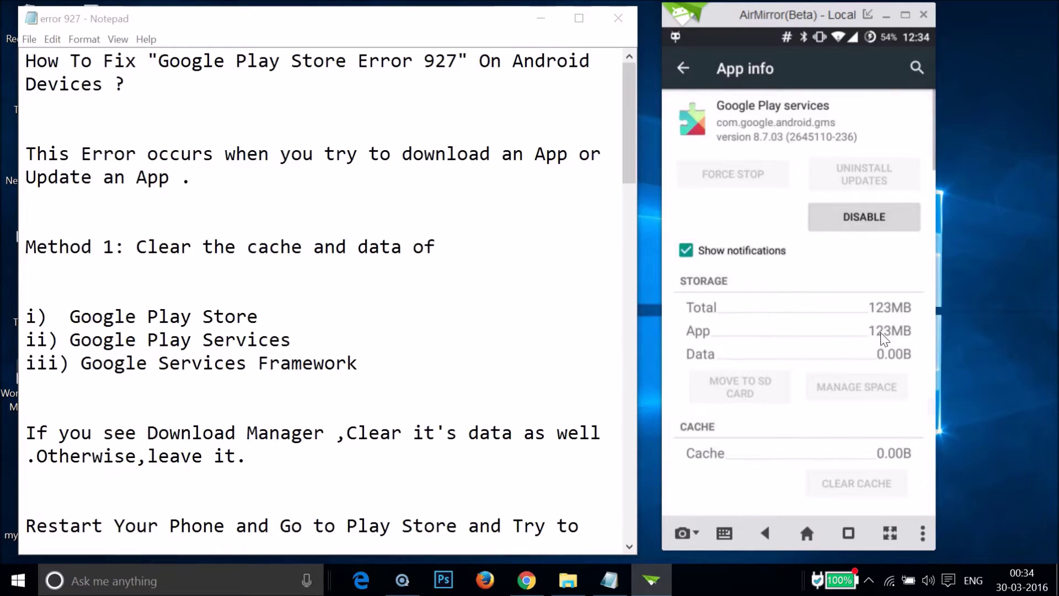
pyautogui.click(676, 74)
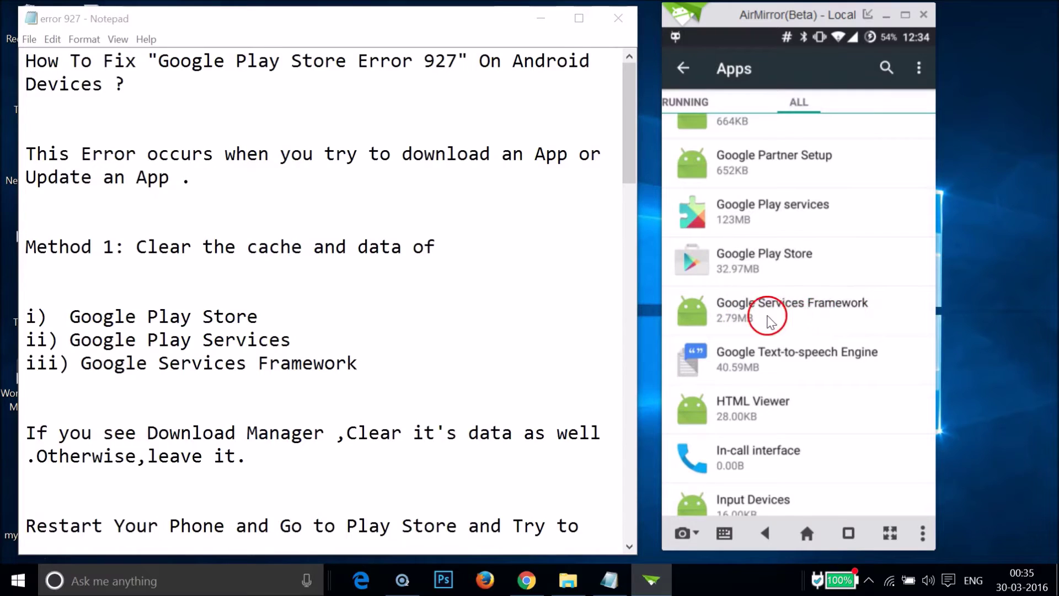
# Step: Clear Google Services Framework's data and return to the apps list
pyautogui.click(826, 316)
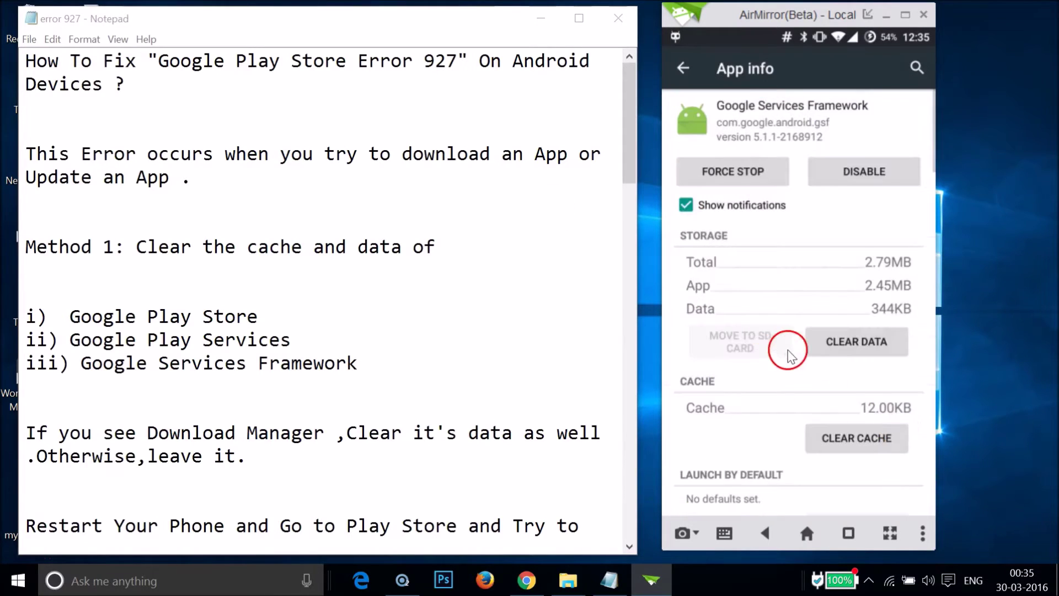
pyautogui.click(832, 350)
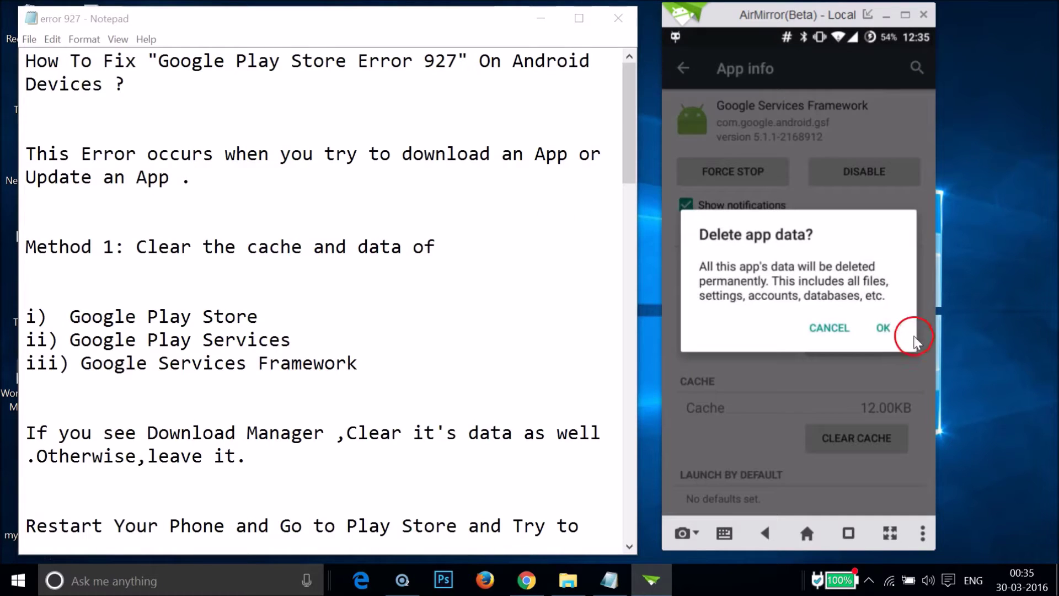
pyautogui.click(887, 333)
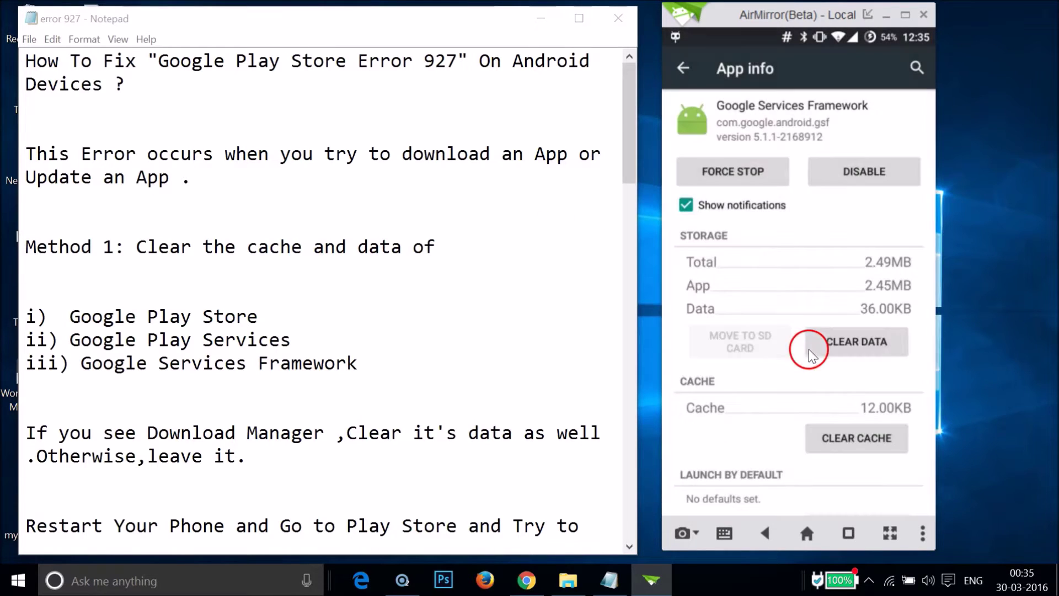
pyautogui.click(680, 70)
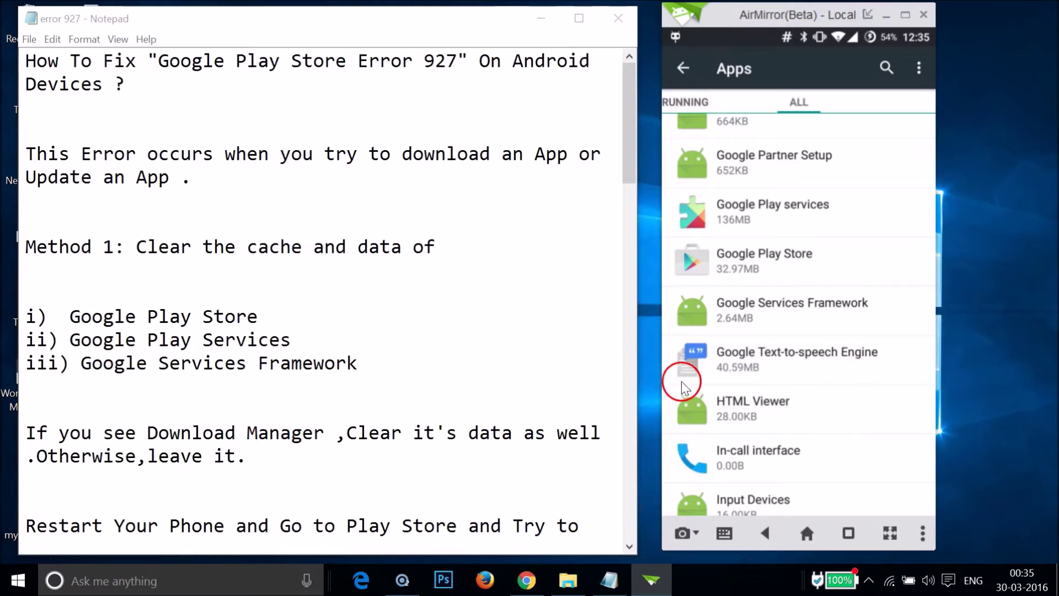
# Step: Scroll up to Download Manager and clear its data so data and cache read 0.00B
pyautogui.scroll(5, 740, 380)
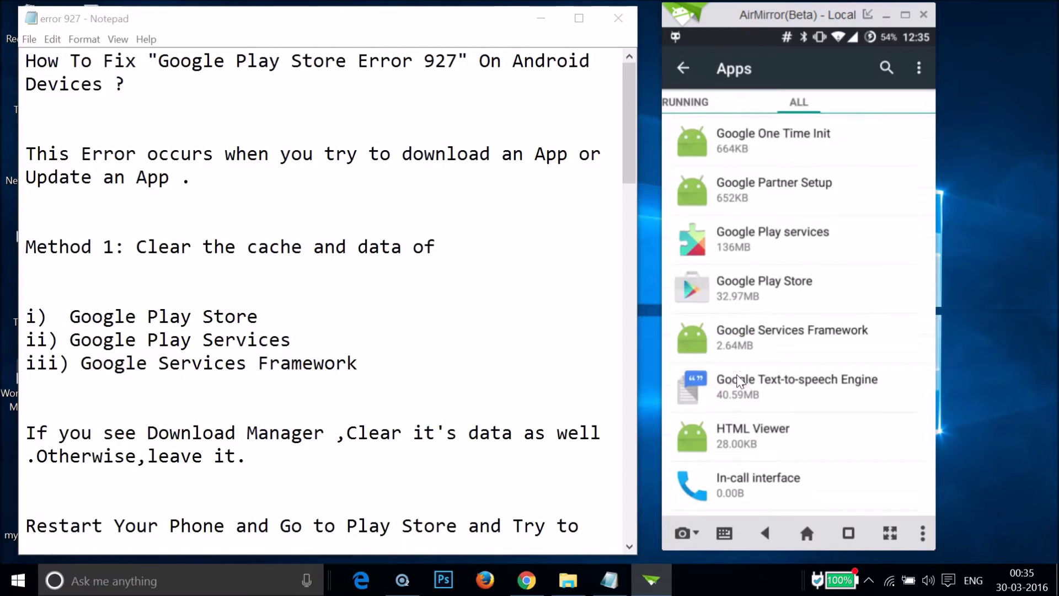
pyautogui.scroll(4, 736, 375)
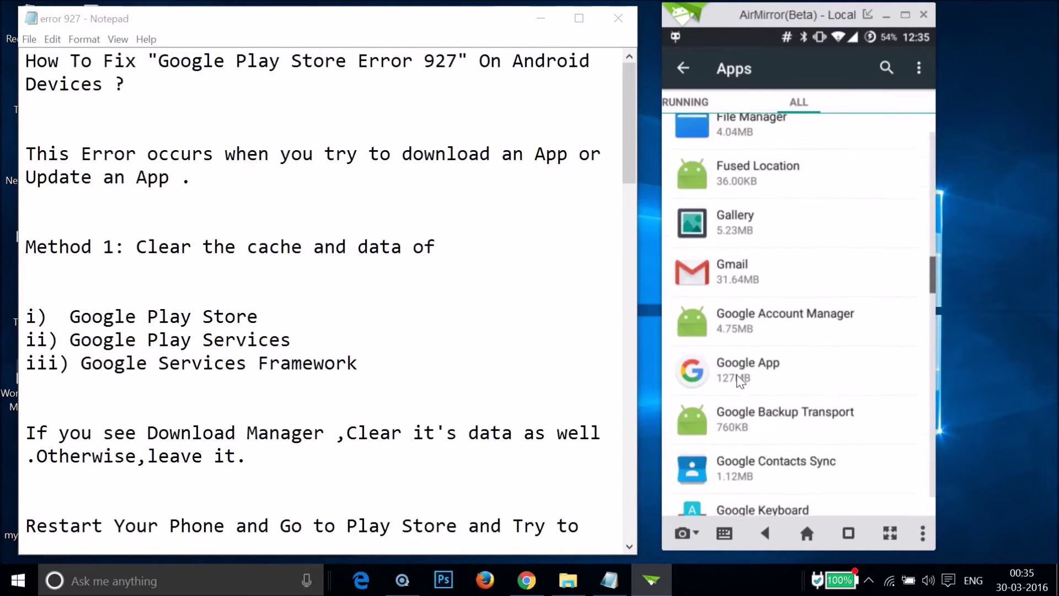
pyautogui.scroll(4, 736, 375)
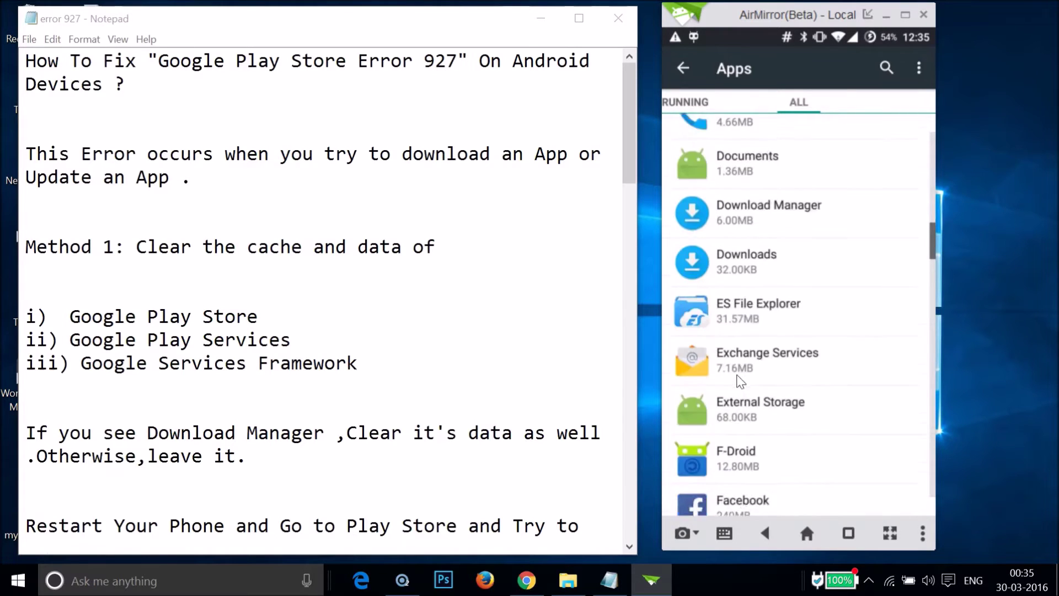
pyautogui.click(747, 307)
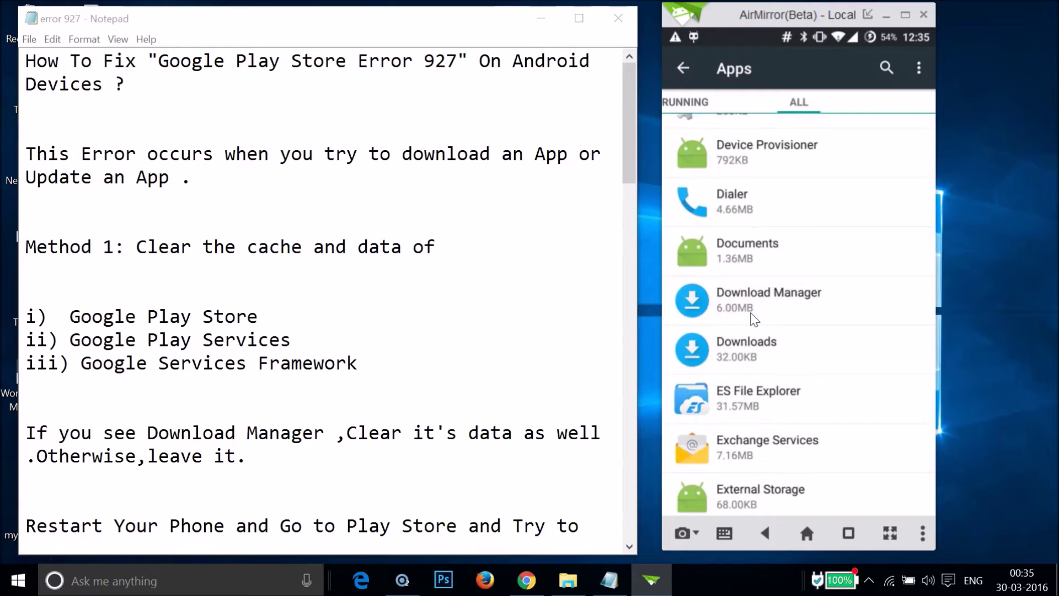
pyautogui.click(873, 354)
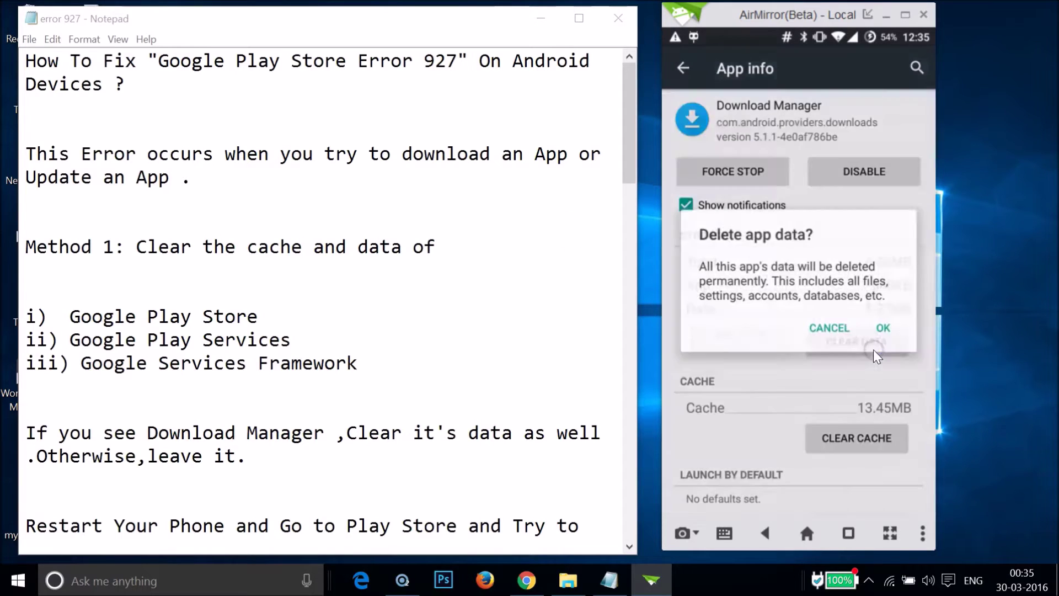
pyautogui.click(882, 329)
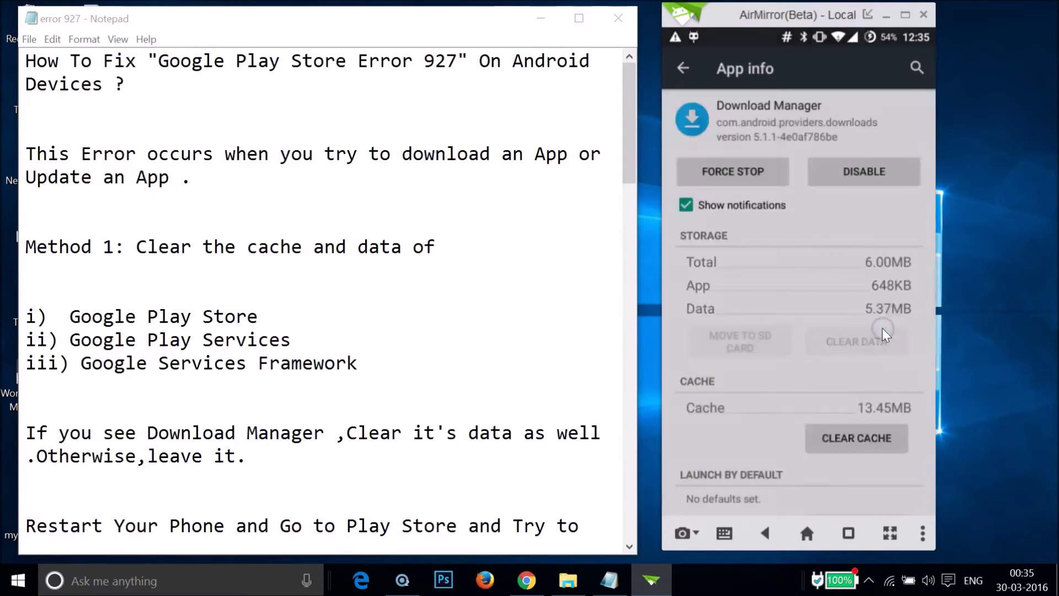
pyautogui.click(662, 365)
pyautogui.click(378, 338)
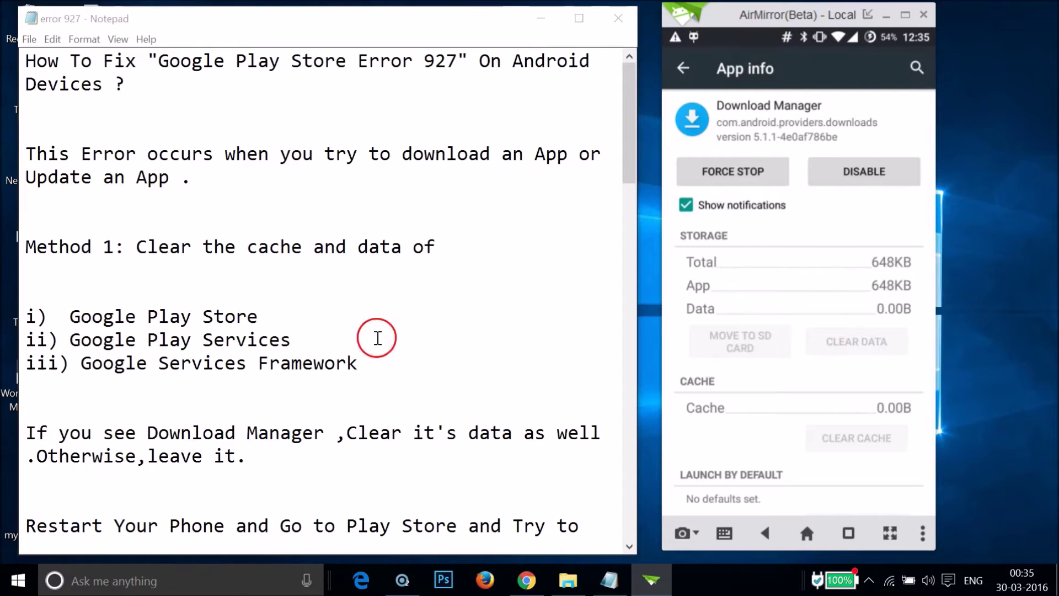
# Step: Scroll the error 927 notes in Notepad and click into the text near the Google Play Services line
pyautogui.scroll(-2, 365, 334)
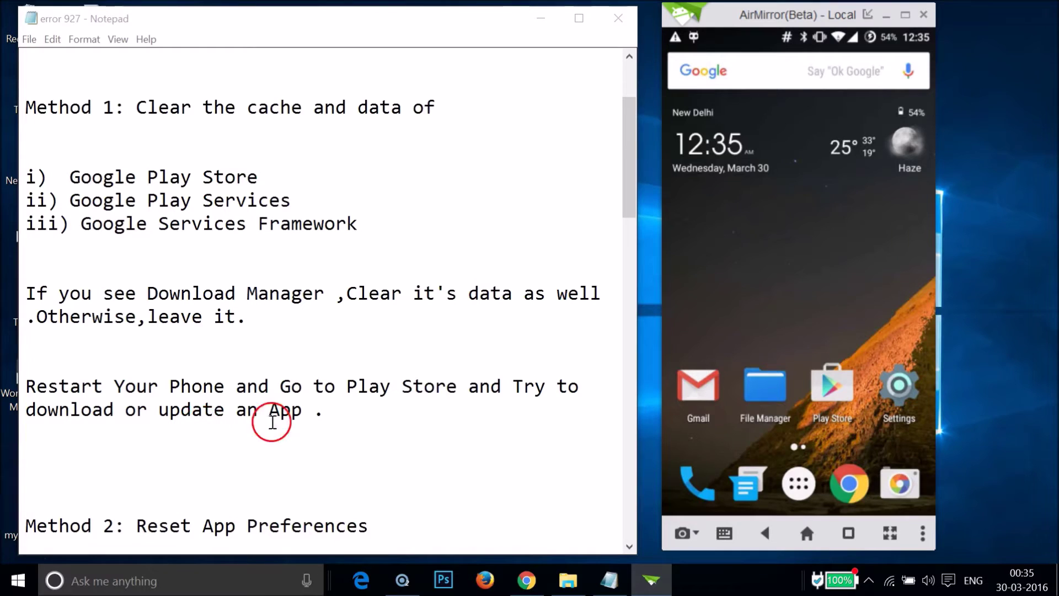
pyautogui.click(404, 405)
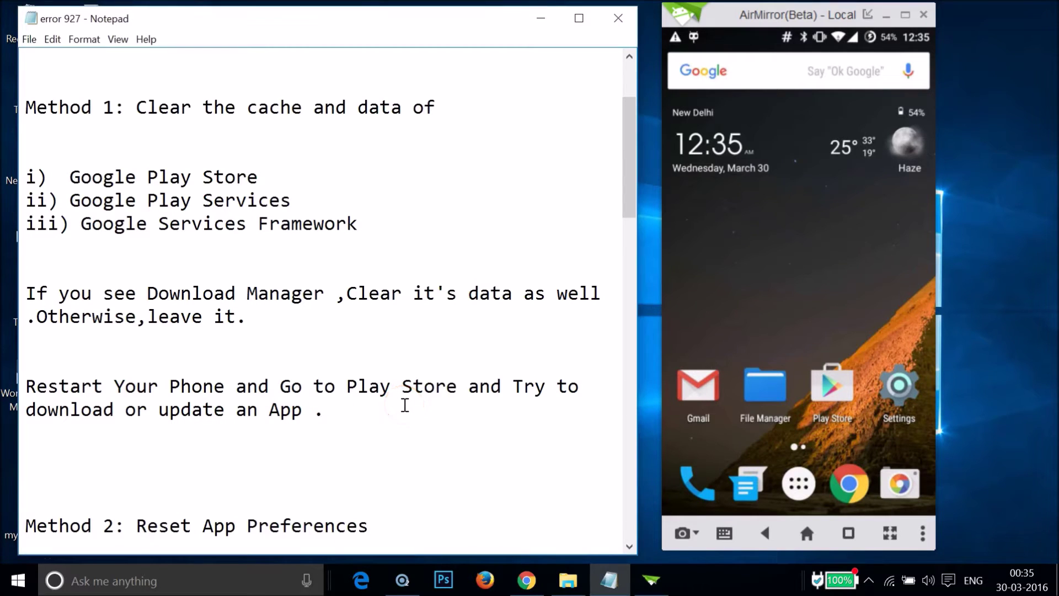
pyautogui.click(422, 358)
pyautogui.click(236, 200)
# Step: Scroll Notepad further to show Method 2's Steps 1–4 and the Method 3 heading
pyautogui.scroll(-4, 320, 168)
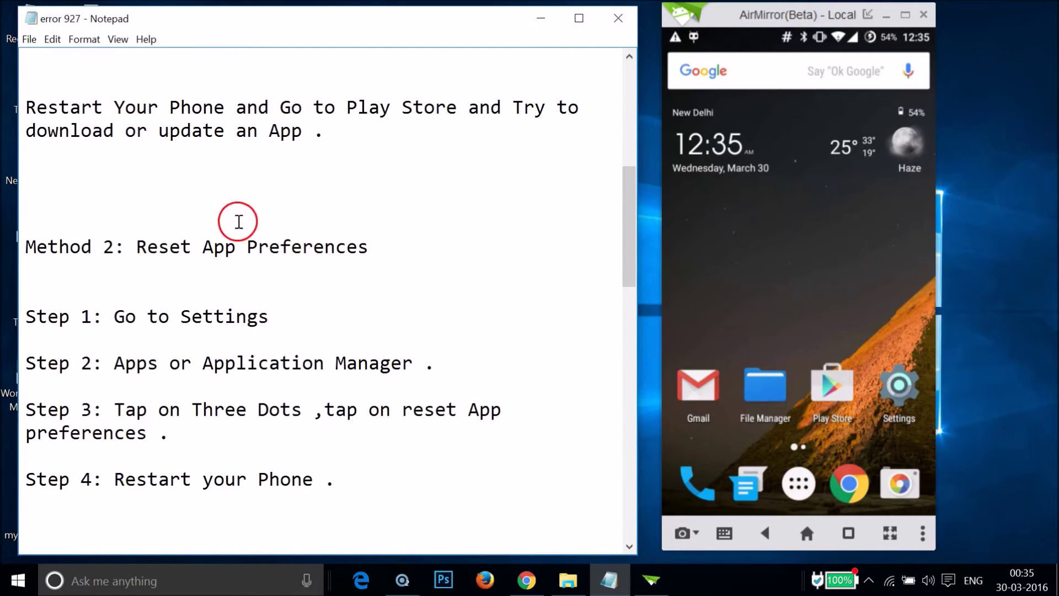
pyautogui.scroll(-1, 330, 248)
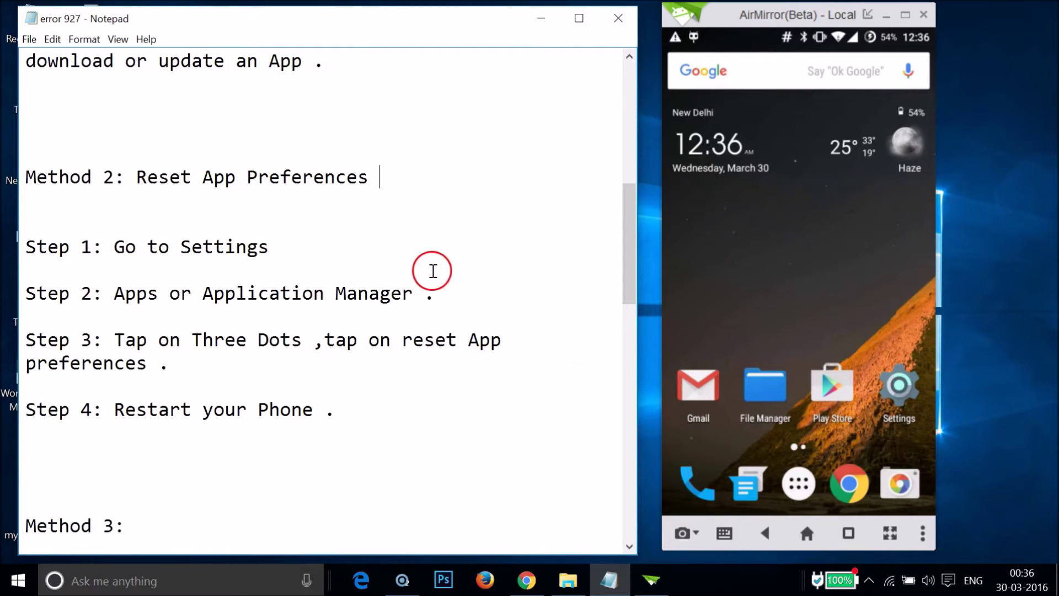
# Step: In Settings > Apps, choose Reset app preferences from the menu and confirm RESET APPS
pyautogui.click(886, 390)
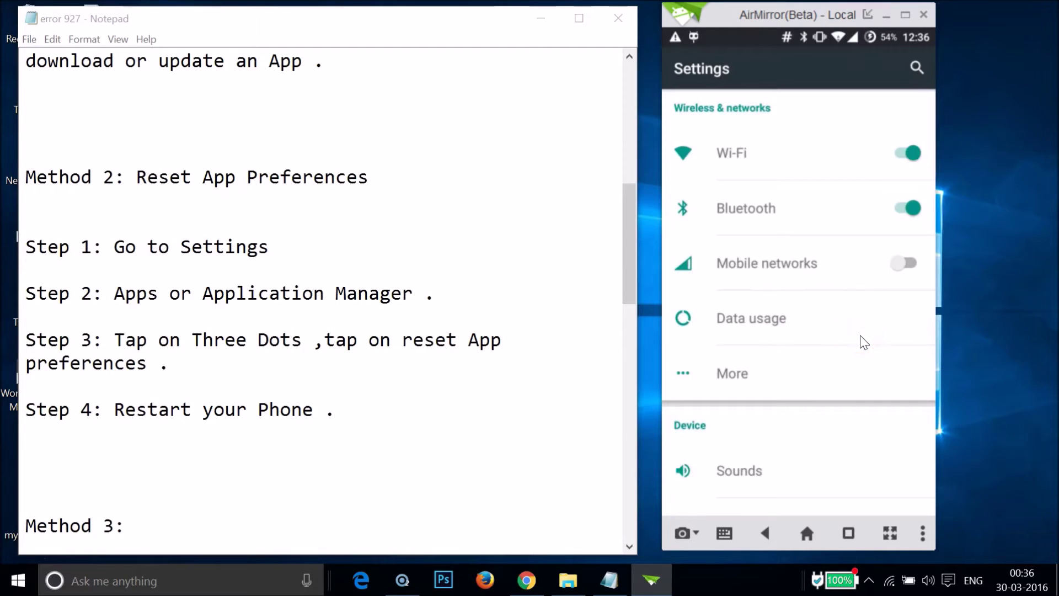
pyautogui.scroll(-10, 864, 343)
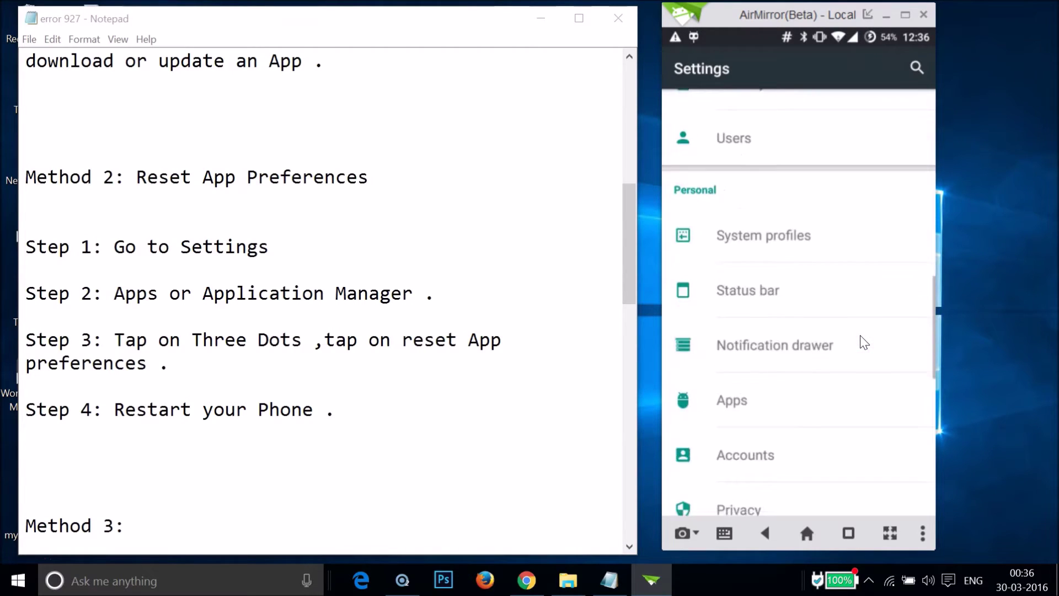
pyautogui.scroll(-3, 863, 342)
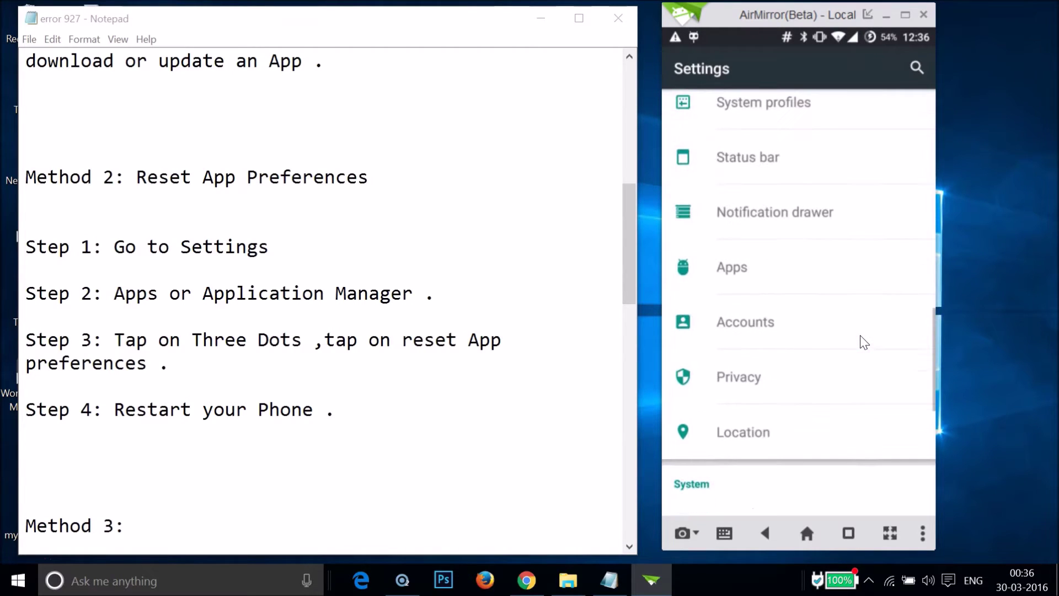
pyautogui.click(788, 293)
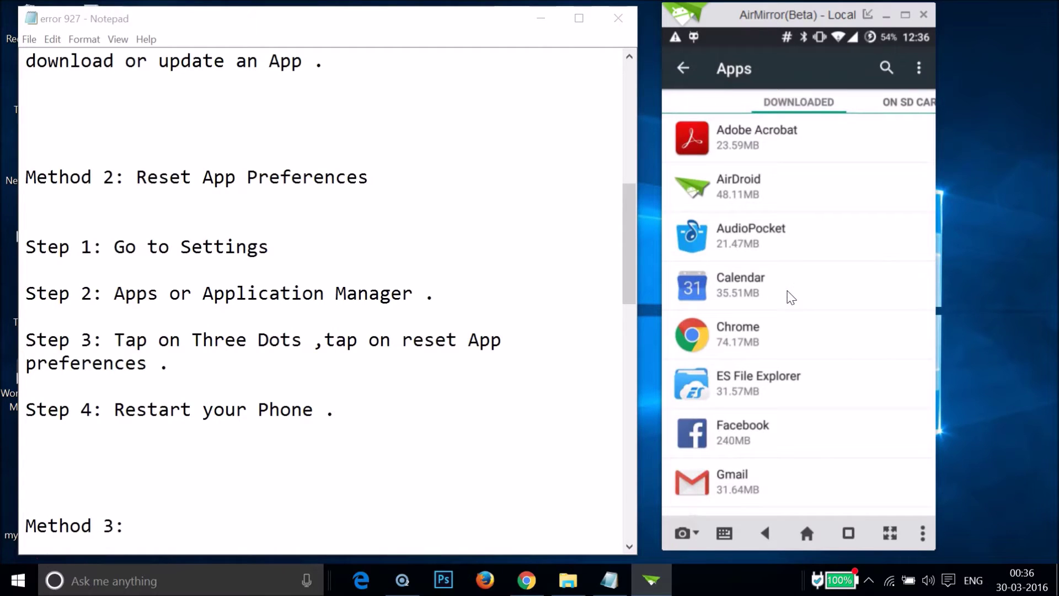
pyautogui.click(918, 72)
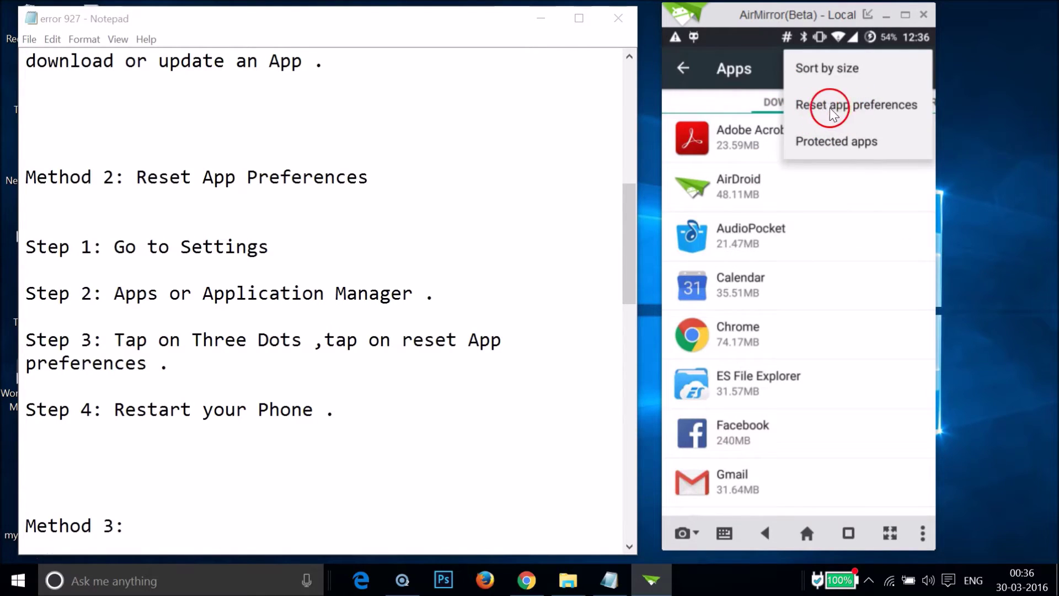
pyautogui.click(861, 106)
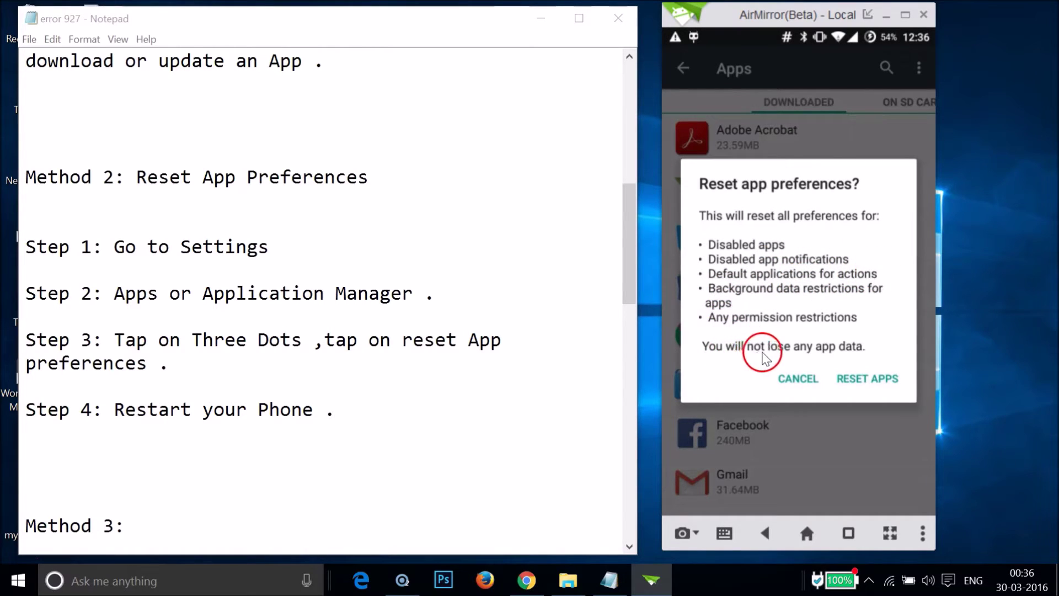
pyautogui.click(851, 381)
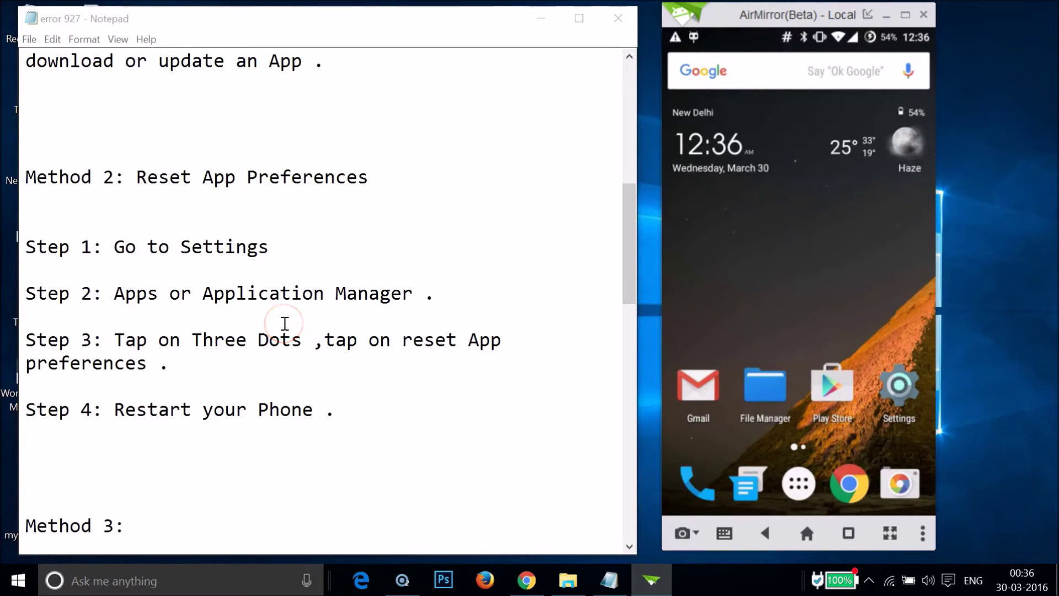
# Step: Scroll the Notepad notes down to the Method 3 and Method 4 sections
pyautogui.click(376, 320)
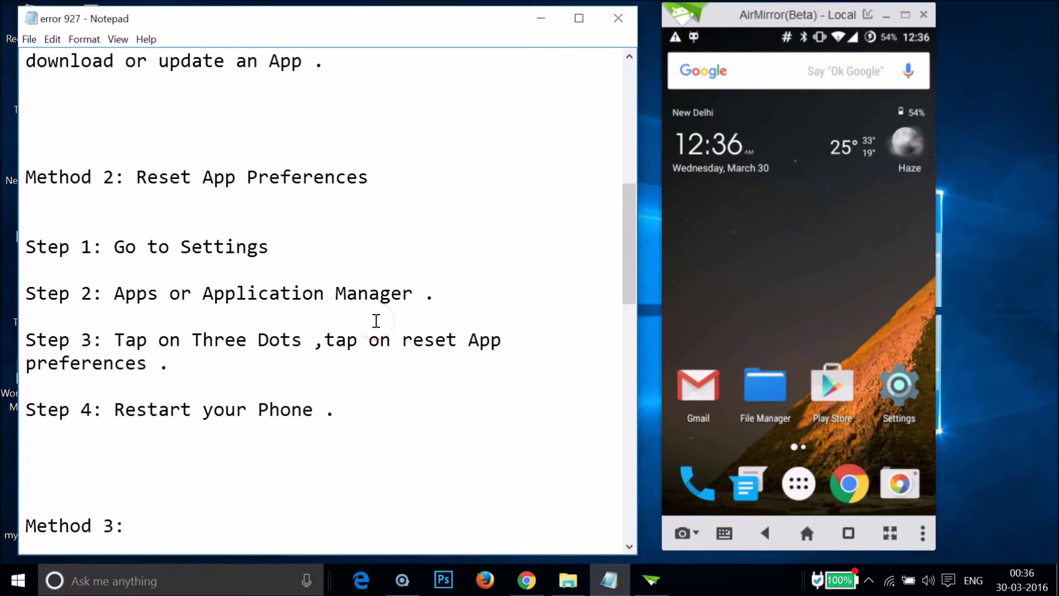
pyautogui.scroll(-1, 376, 320)
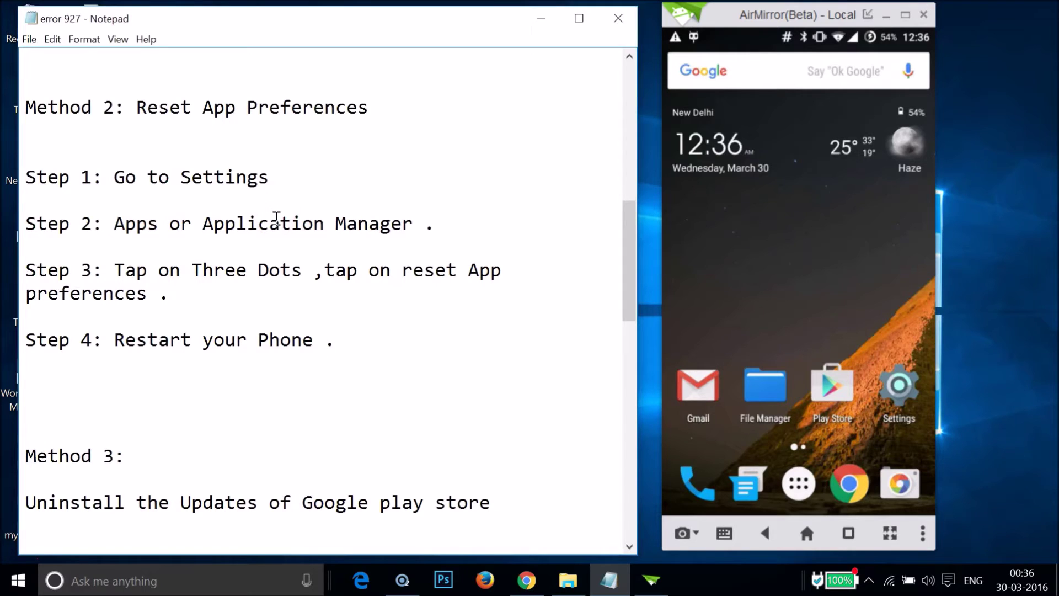
pyautogui.scroll(-2, 288, 239)
pyautogui.scroll(-2, 289, 240)
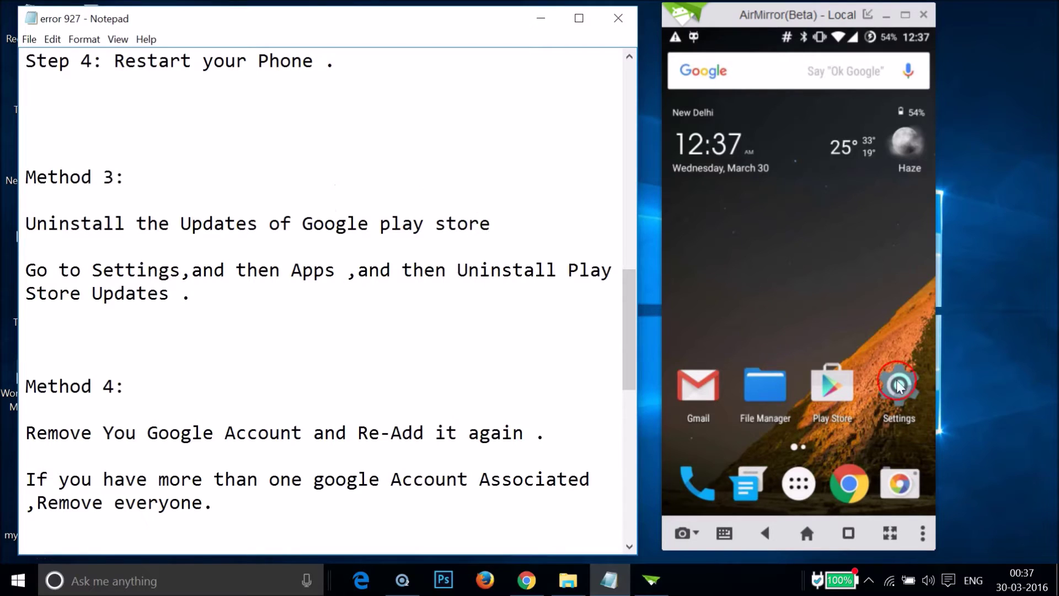
# Step: Open the mirrored phone's Settings and go to its Apps section
pyautogui.click(904, 393)
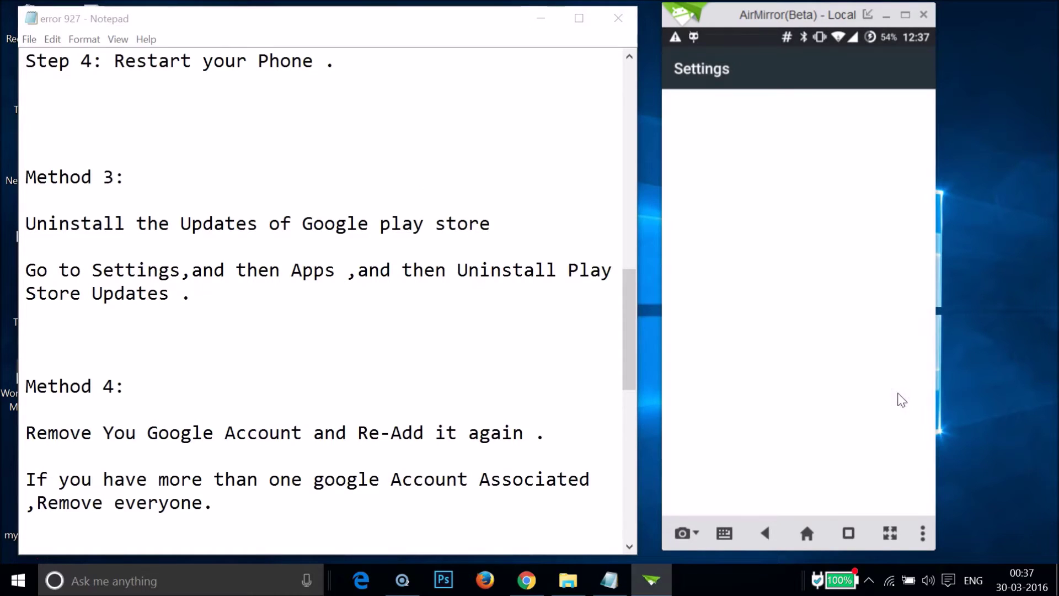
pyautogui.scroll(-10, 777, 361)
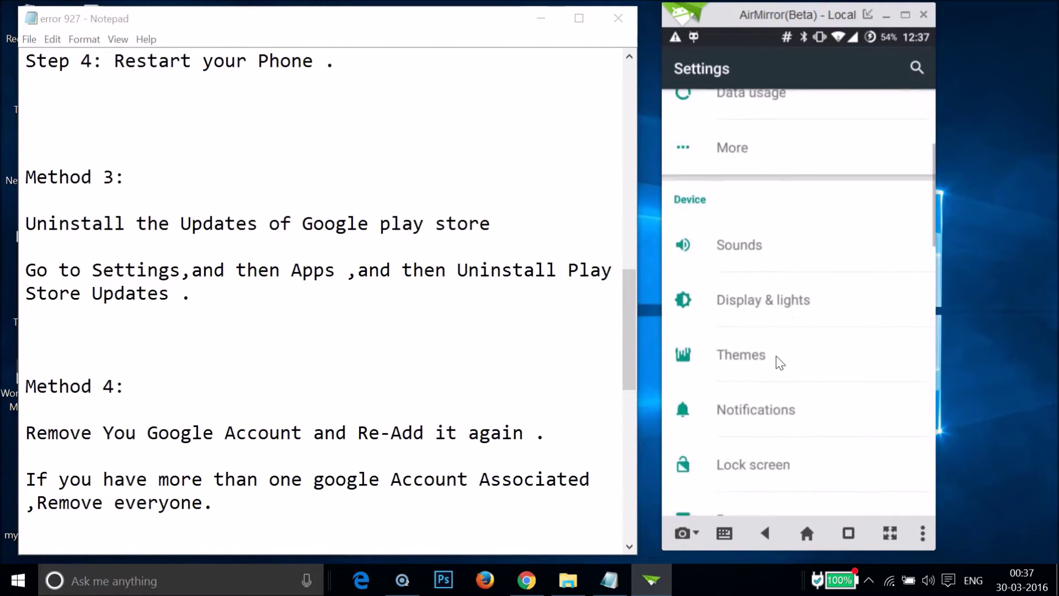
pyautogui.scroll(-5, 777, 361)
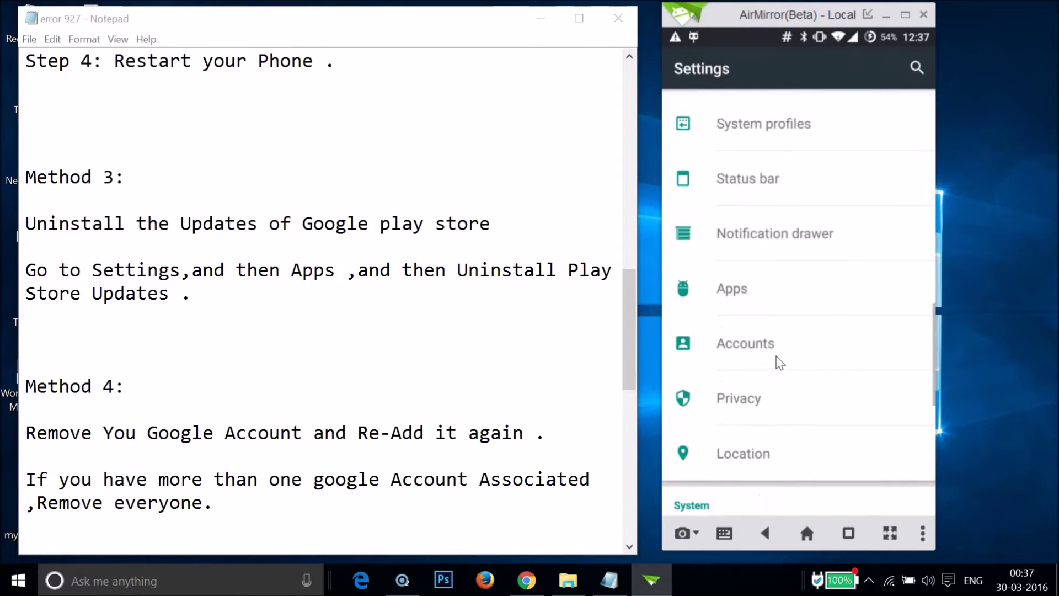
pyautogui.click(723, 303)
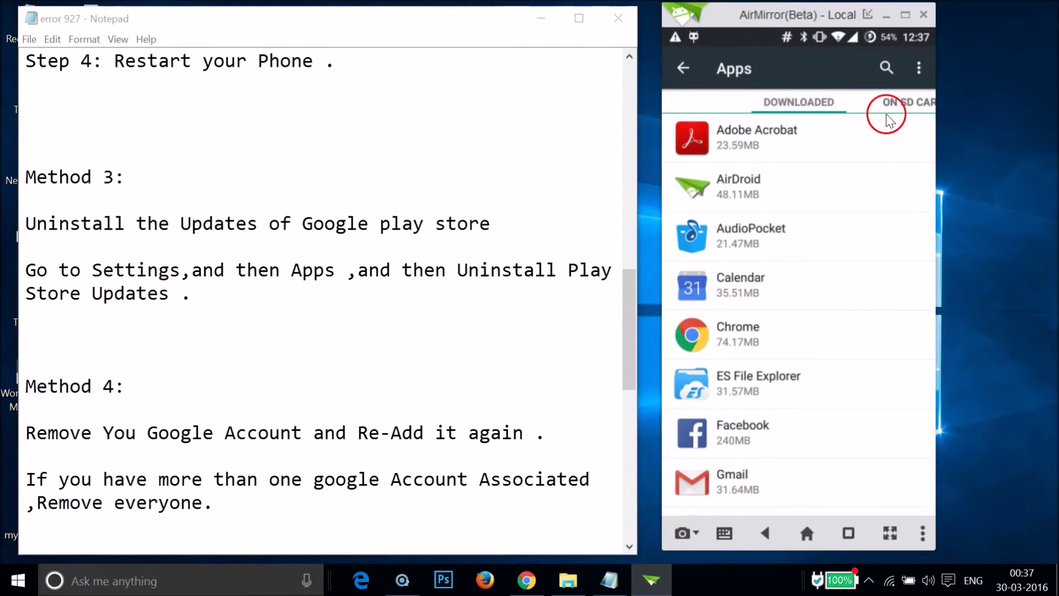
# Step: Switch to the ALL tab and scroll the list to Google Play Store
pyautogui.click(888, 108)
pyautogui.click(922, 106)
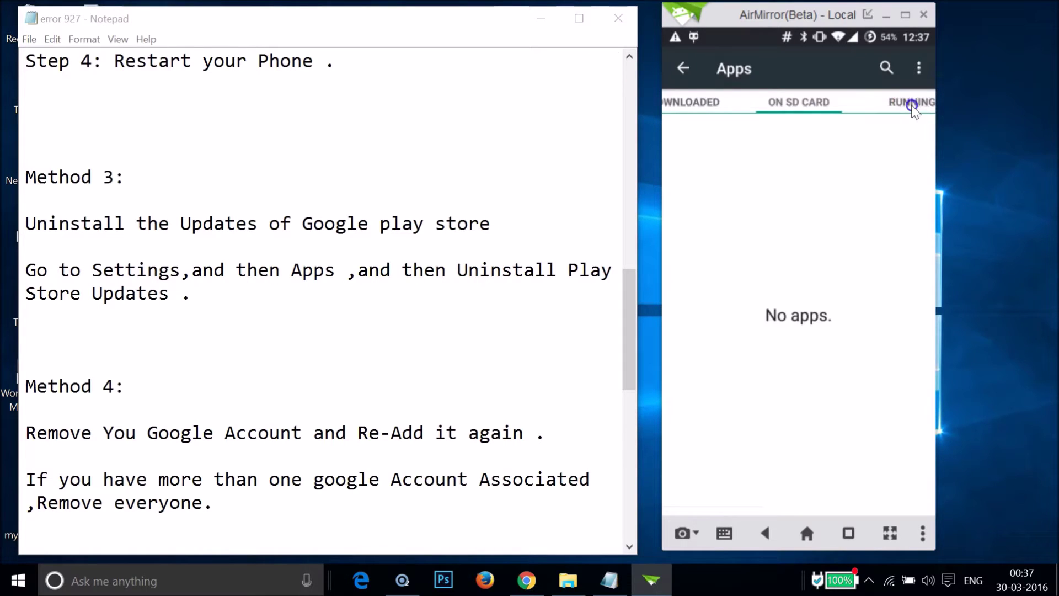
pyautogui.click(917, 109)
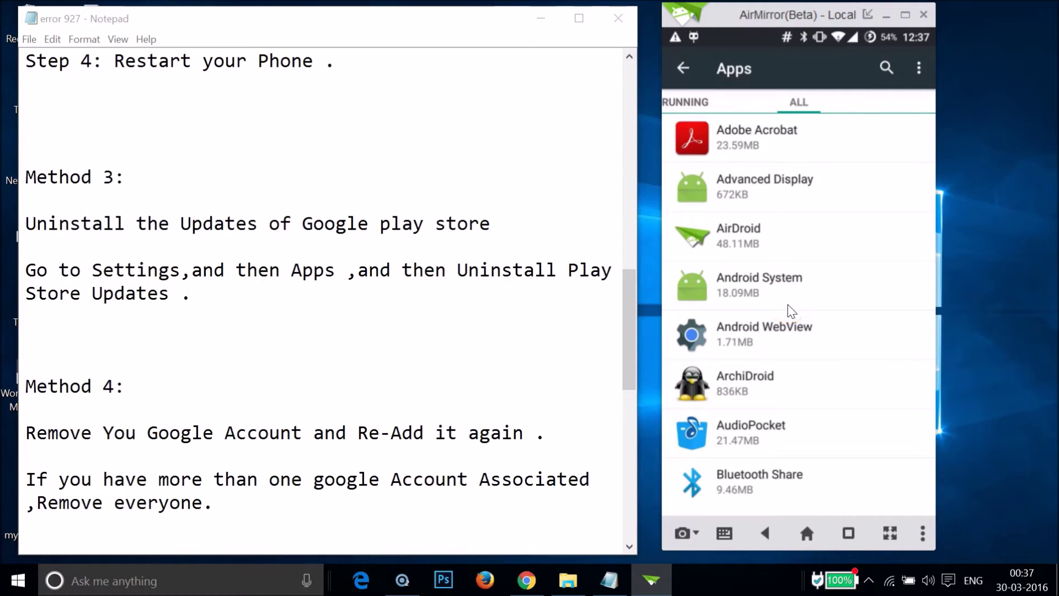
pyautogui.scroll(-10, 791, 310)
pyautogui.scroll(-10, 791, 311)
pyautogui.scroll(-10, 791, 311)
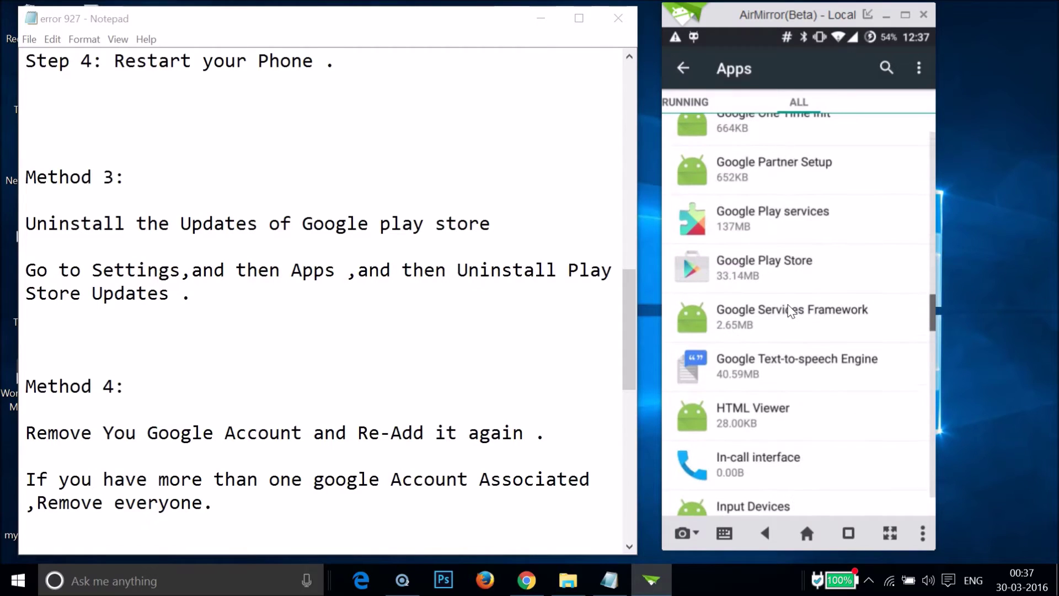
pyautogui.moveTo(789, 310); pyautogui.dragTo(761, 281)
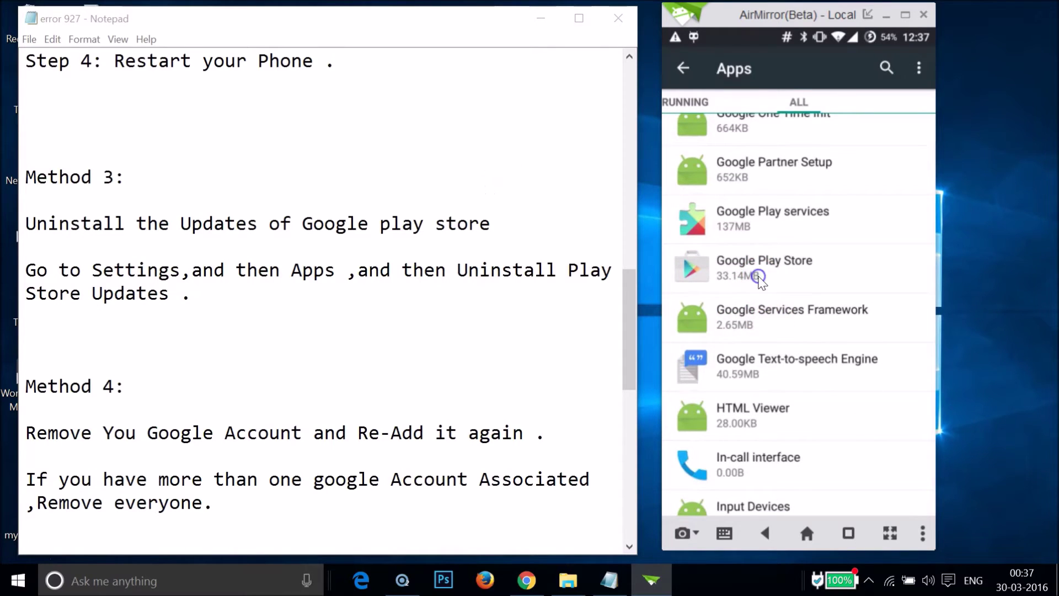
# Step: Uninstall Google Play Store's updates, confirming both dialogs to restore factory version 5.12.10
pyautogui.click(861, 181)
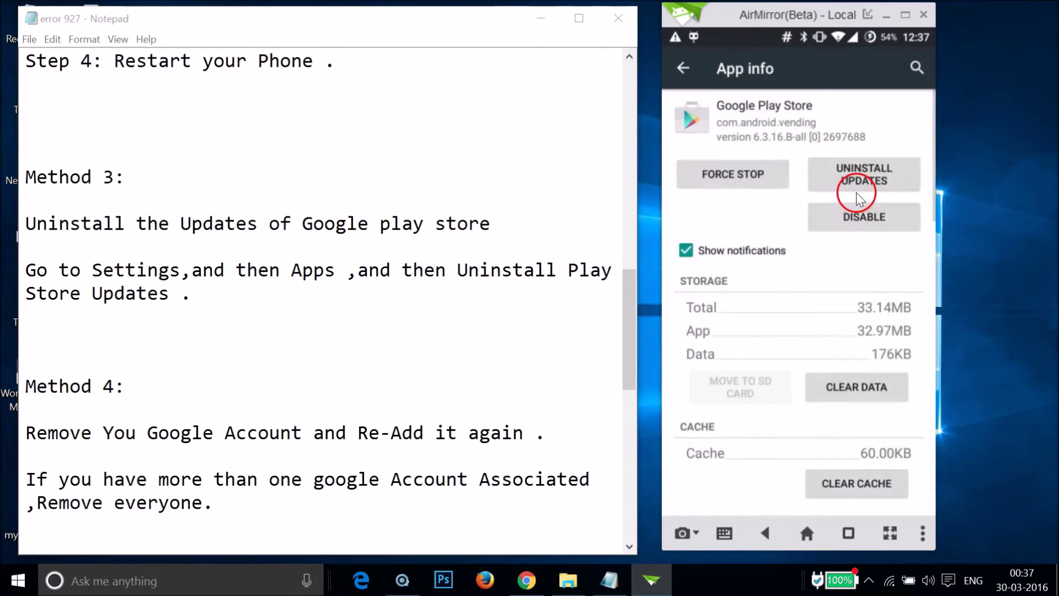
pyautogui.click(883, 323)
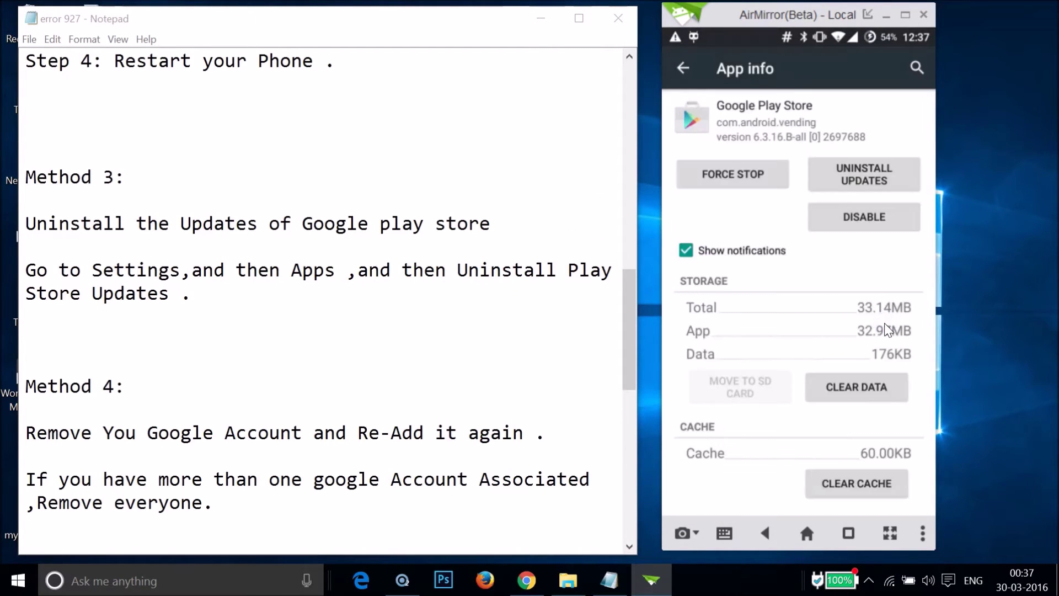
pyautogui.click(720, 329)
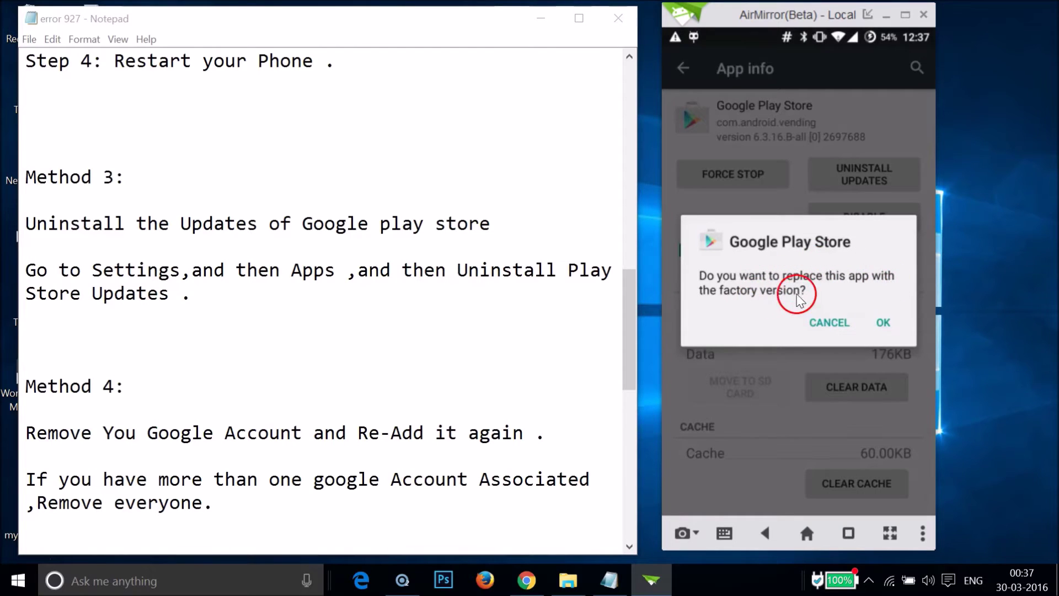
pyautogui.click(883, 323)
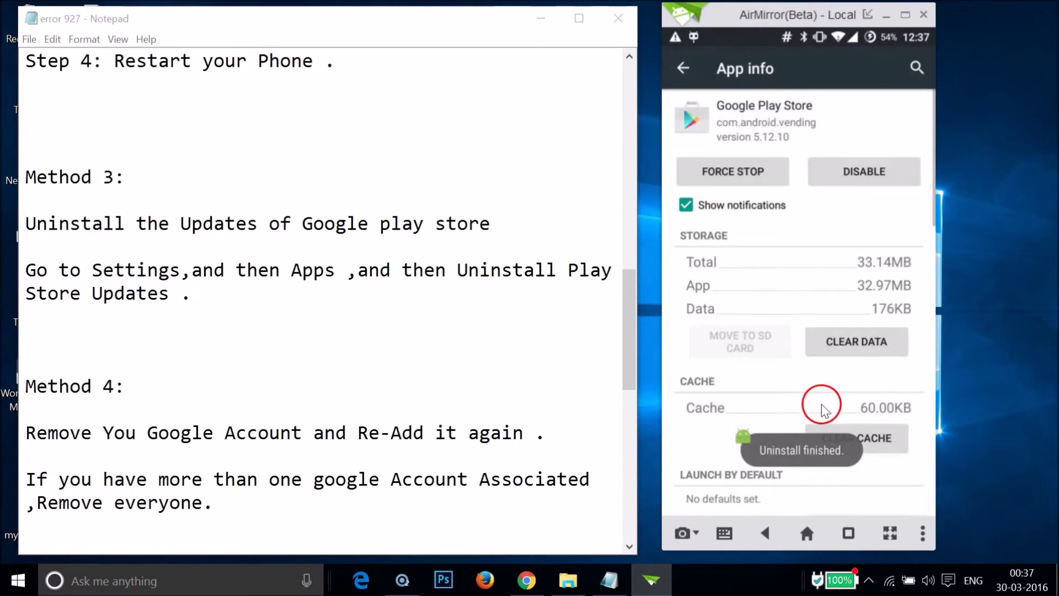
pyautogui.click(358, 298)
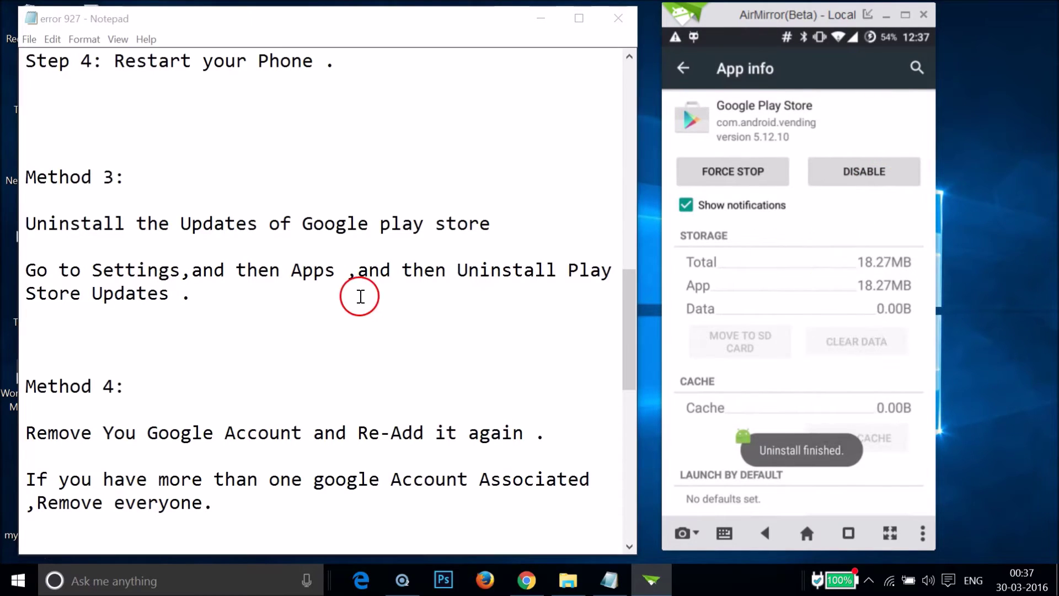
pyautogui.hotkey('shift', 'Left')
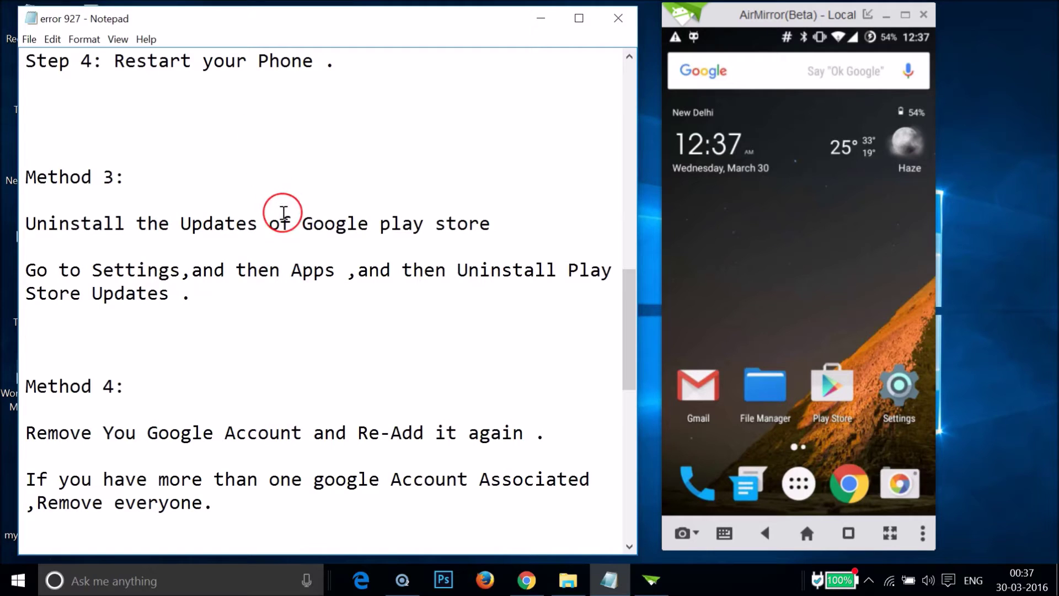
# Step: Scroll Notepad to show Method 4's three steps for removing and re-adding the Google account
pyautogui.scroll(-2, 321, 267)
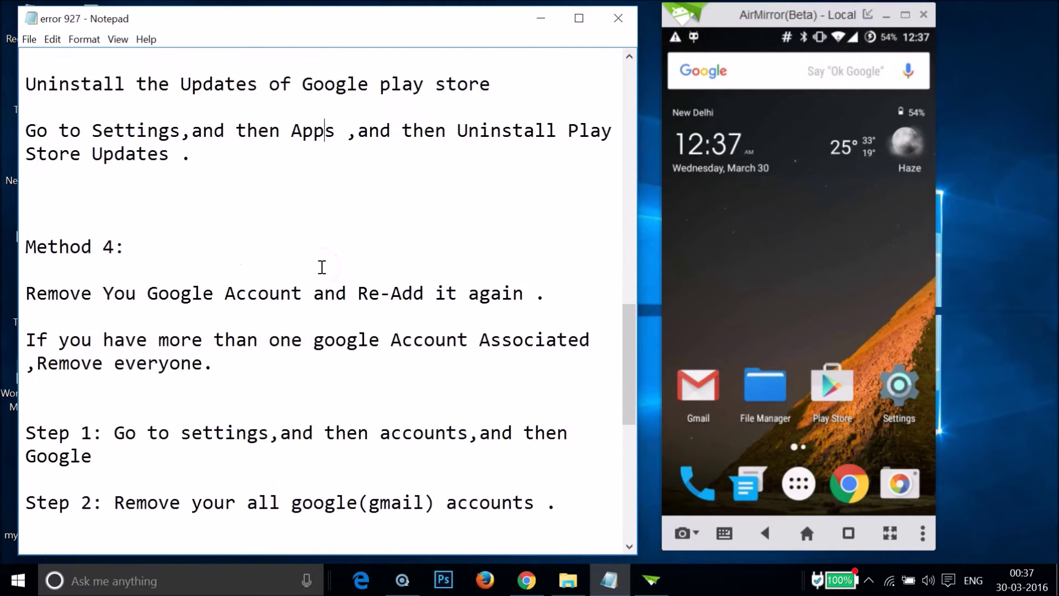
pyautogui.scroll(-2, 322, 267)
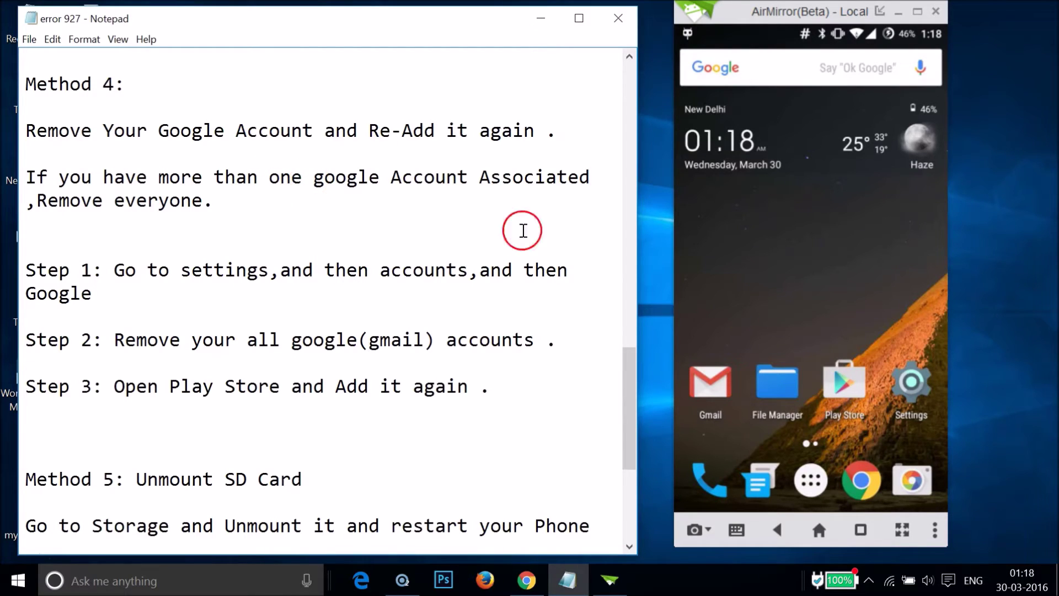
# Step: Open the Google entry under the phone's Settings > Accounts
pyautogui.click(911, 389)
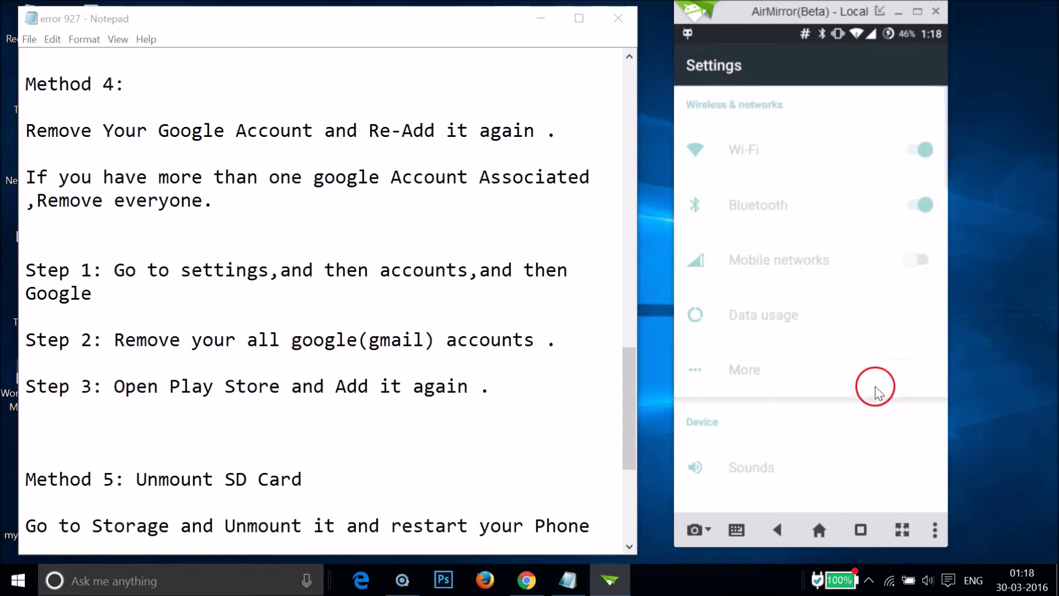
pyautogui.scroll(-5, 849, 374)
pyautogui.scroll(-10, 852, 375)
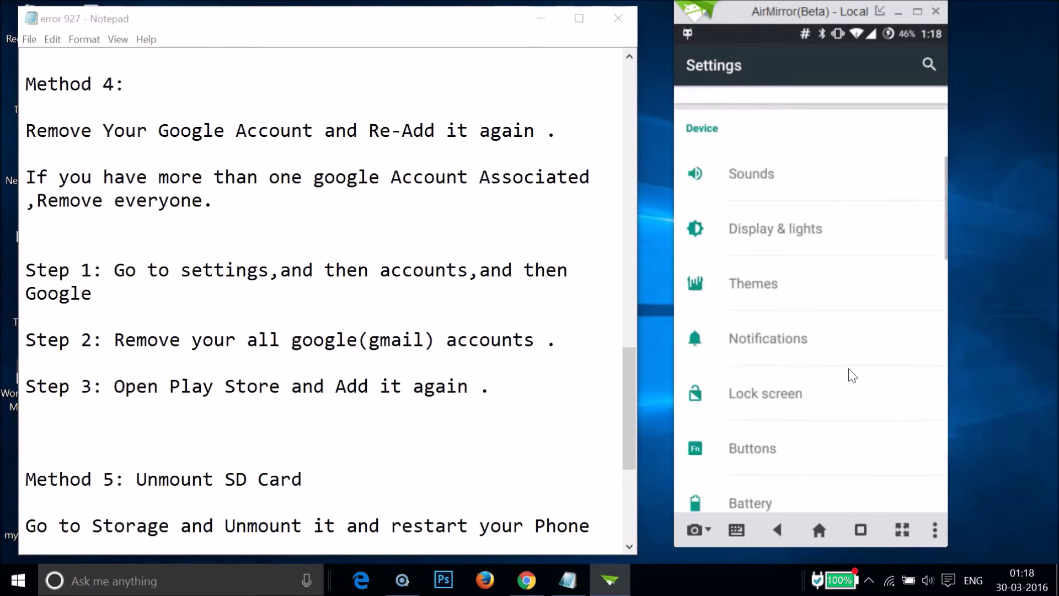
pyautogui.scroll(-2, 849, 374)
pyautogui.click(765, 276)
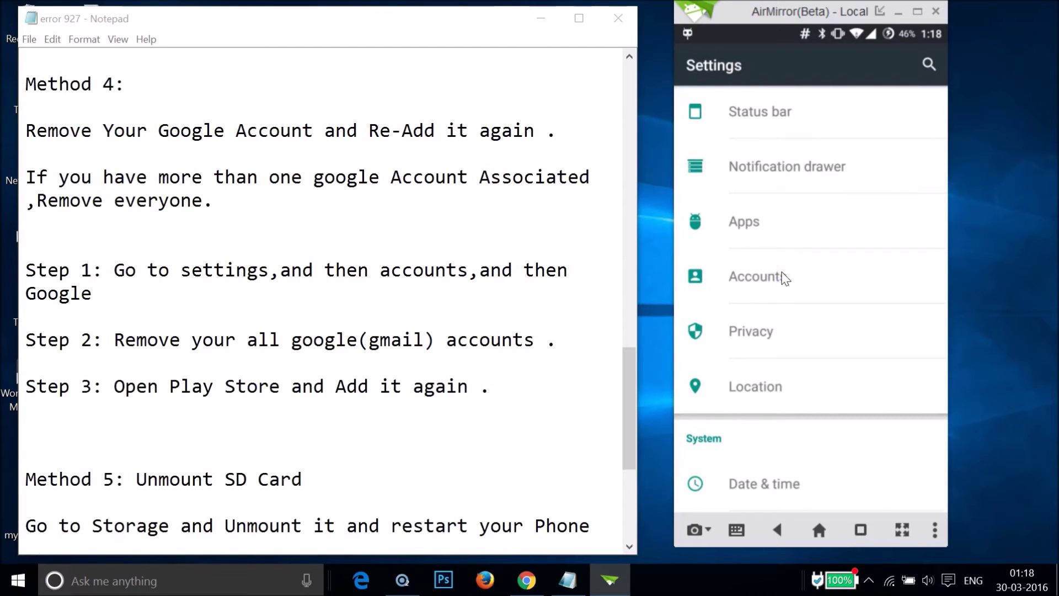
pyautogui.click(783, 117)
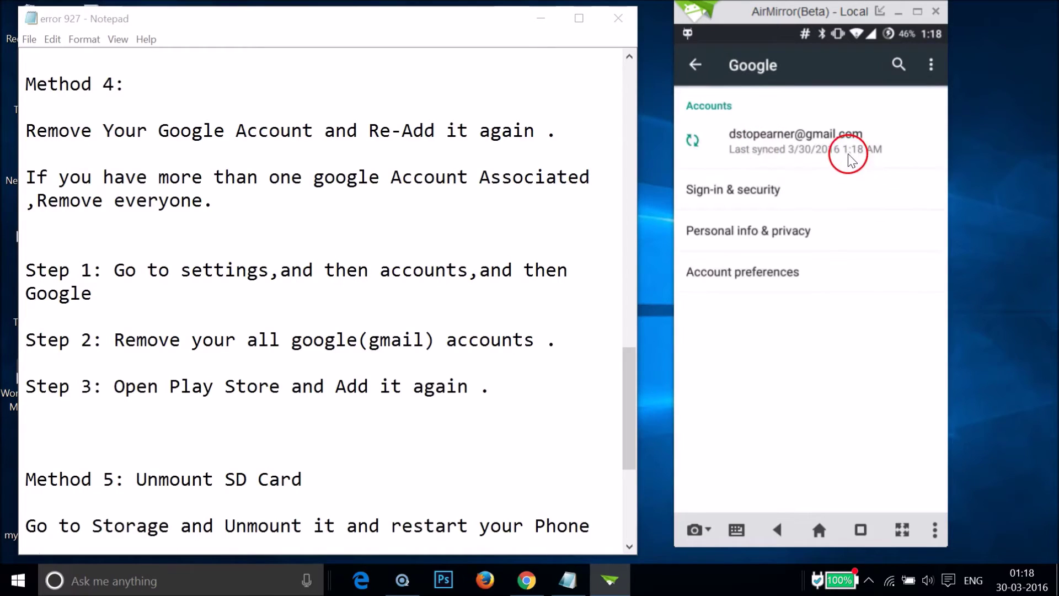
# Step: Remove the Google account through its overflow menu and confirm REMOVE ACCOUNT
pyautogui.click(849, 157)
pyautogui.click(931, 88)
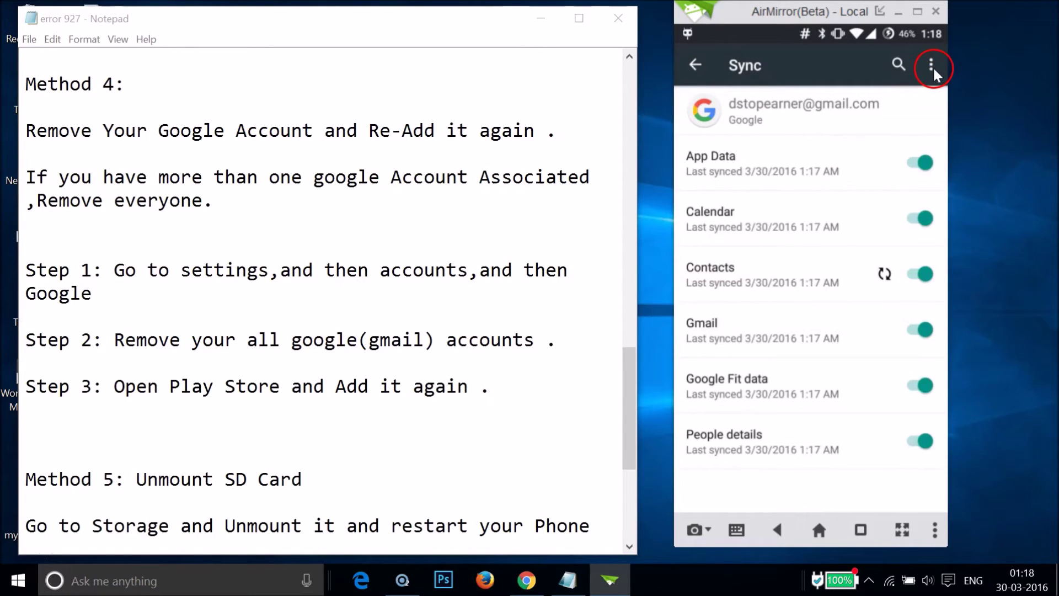
pyautogui.click(931, 67)
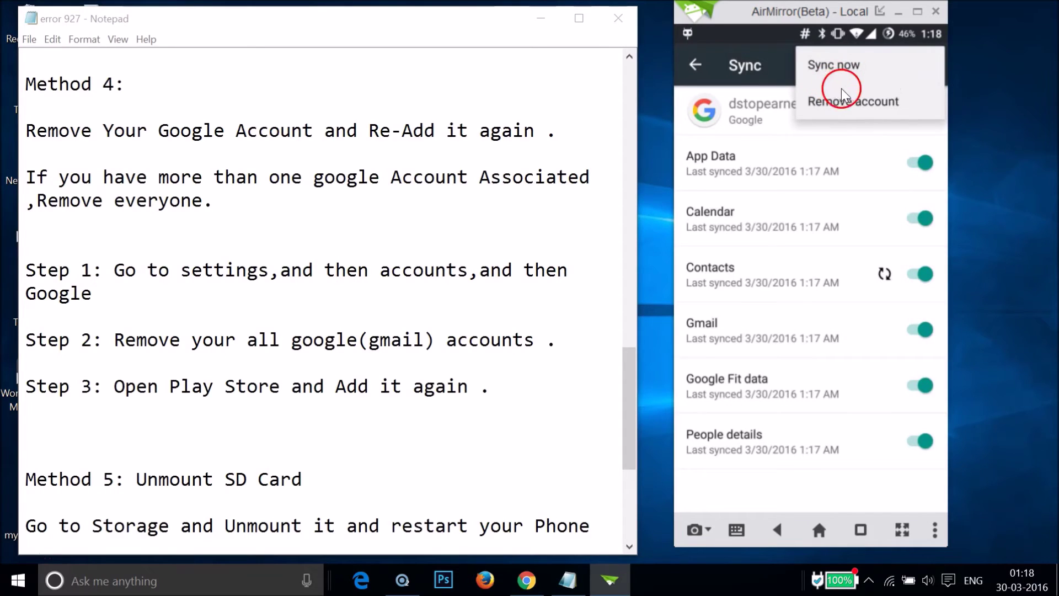
pyautogui.click(861, 104)
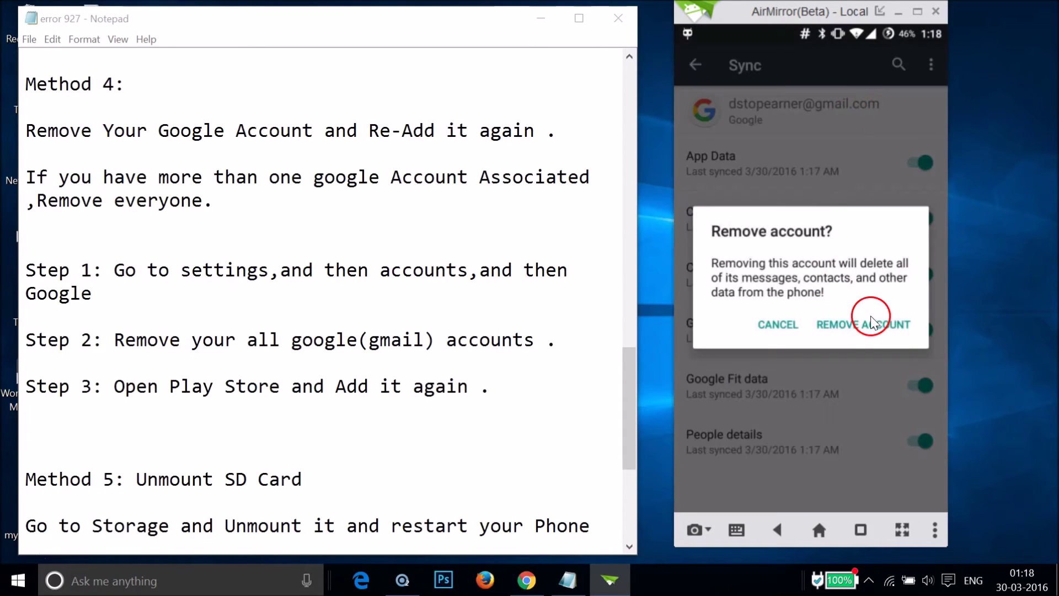
pyautogui.click(861, 329)
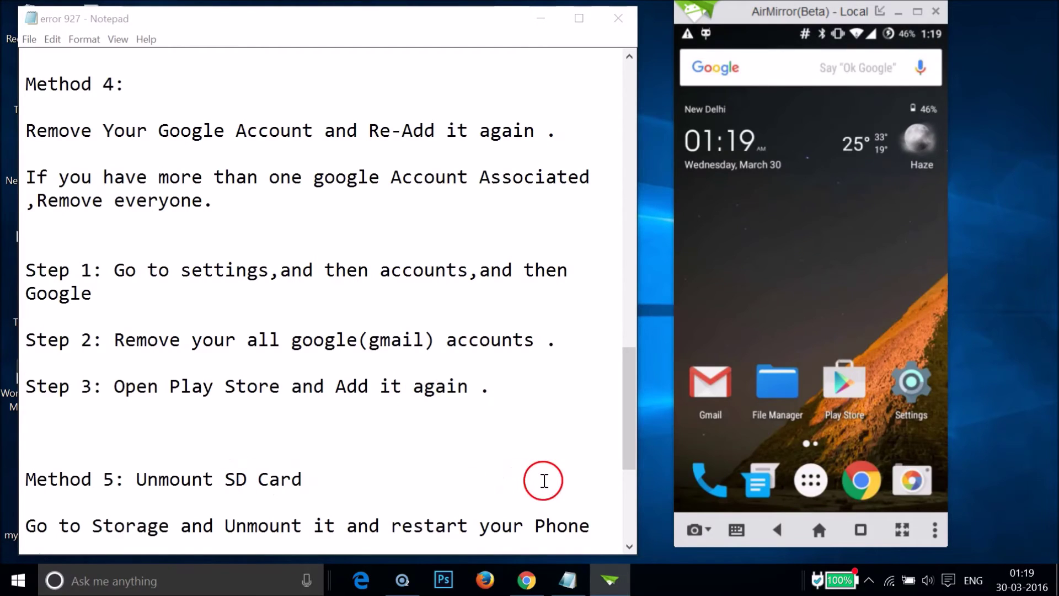
# Step: Launch Play Store and sign in with the Google account's e-mail and password
pyautogui.click(850, 387)
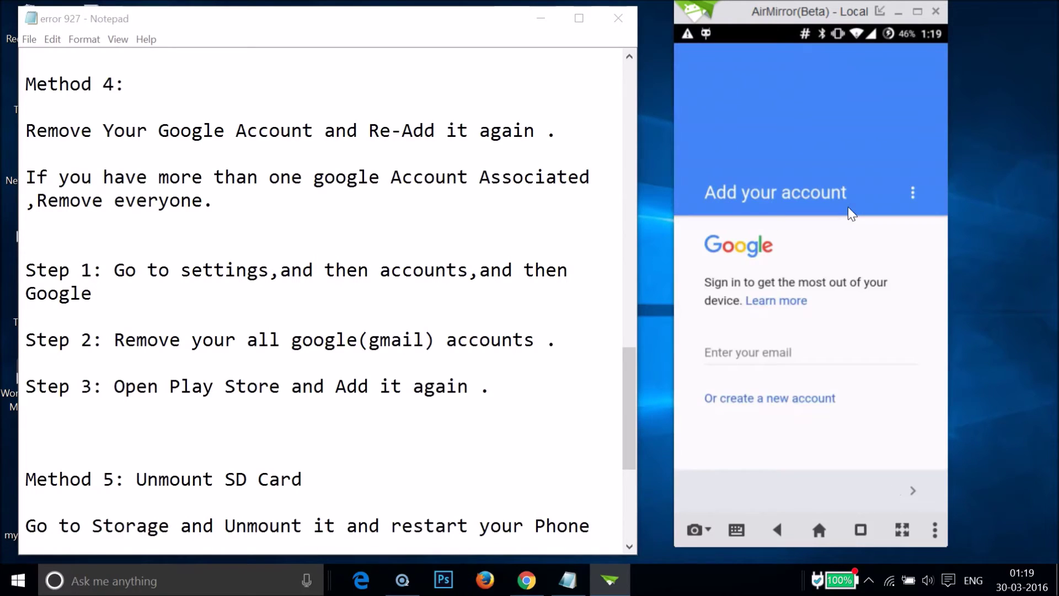
pyautogui.click(799, 358)
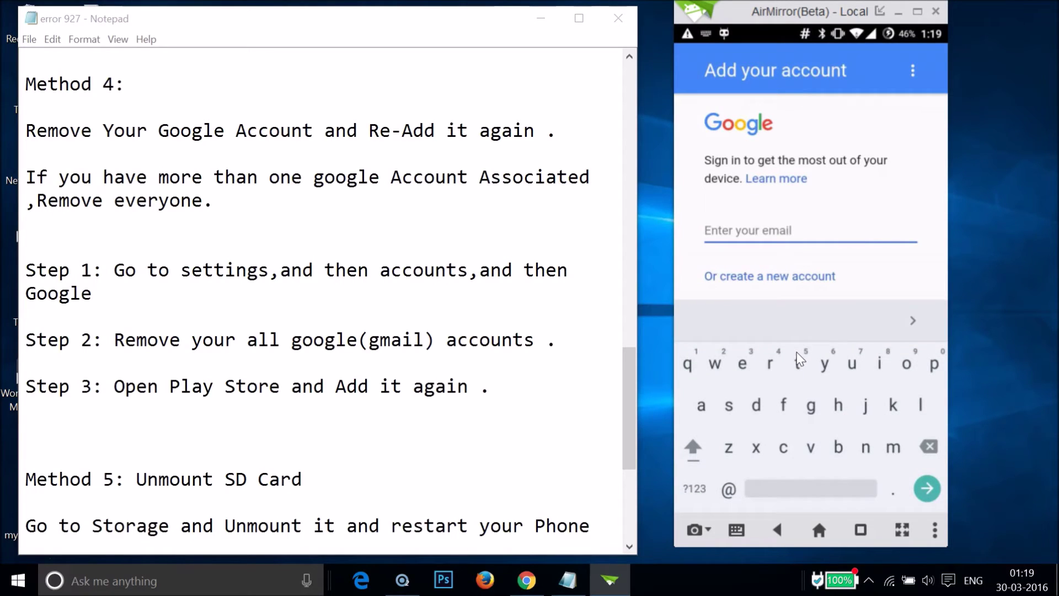
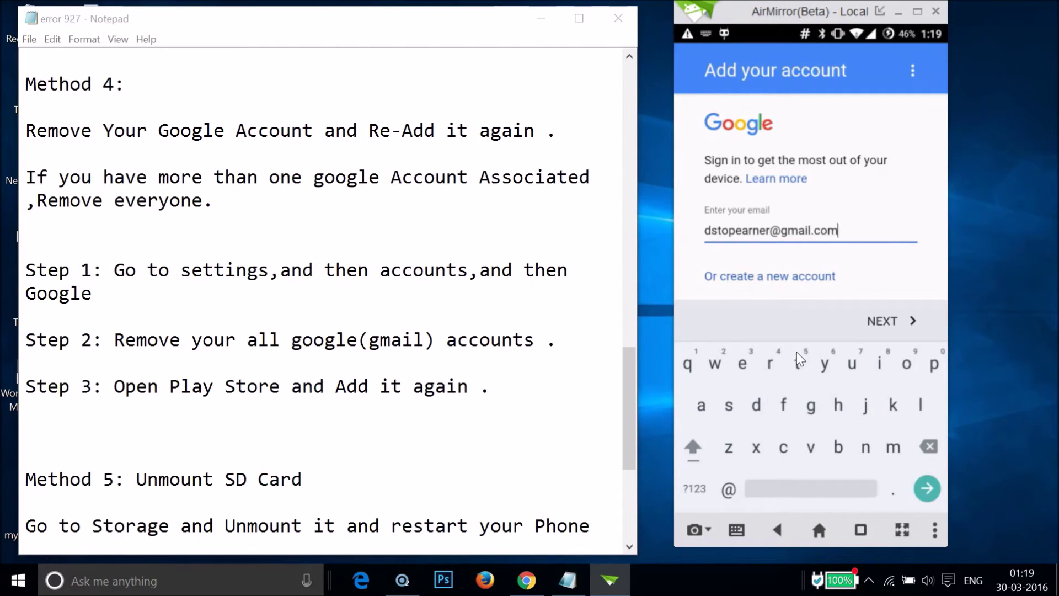
pyautogui.click(885, 322)
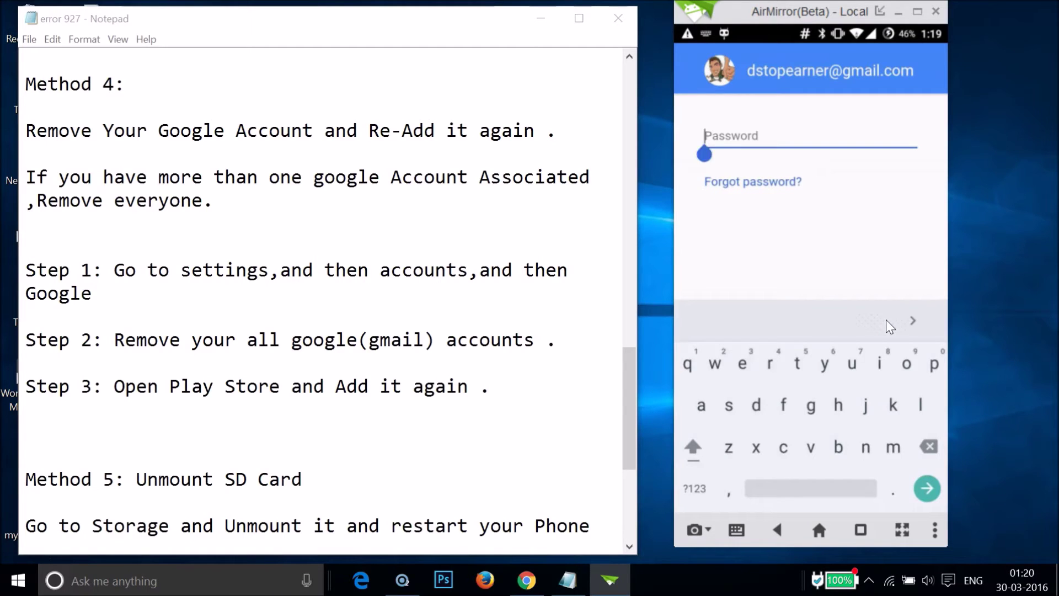
pyautogui.write('123456')
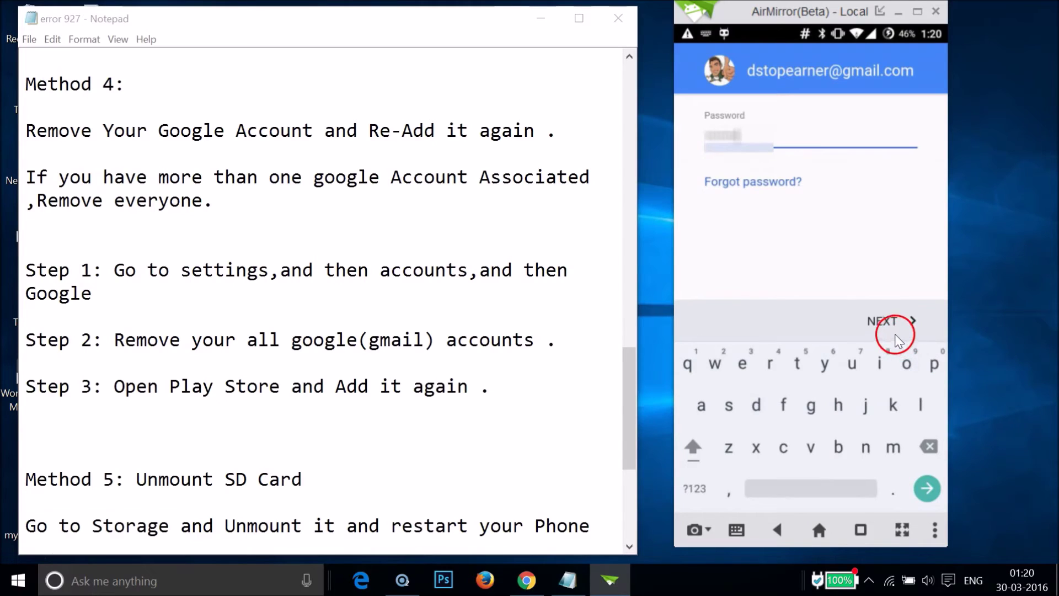
pyautogui.click(890, 325)
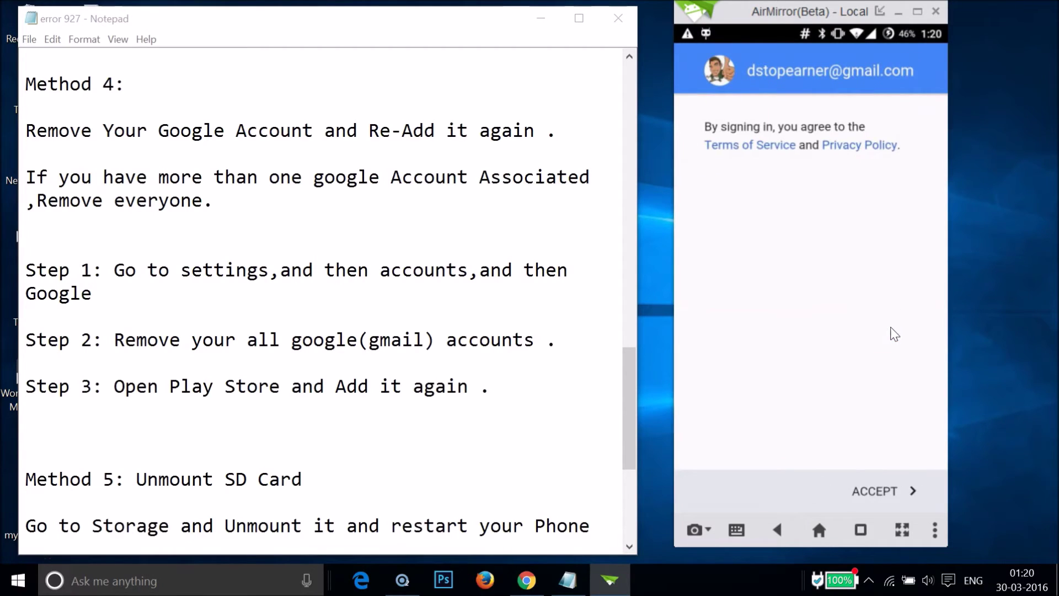
# Step: Accept the terms and Google services, choose No thanks for payment info, and continue
pyautogui.click(874, 490)
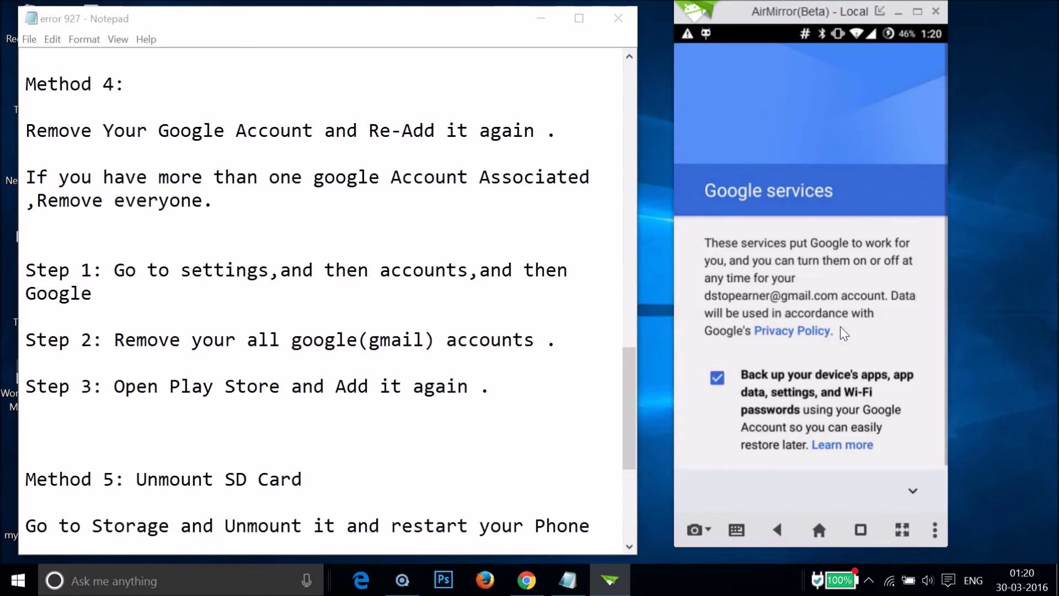
pyautogui.click(912, 491)
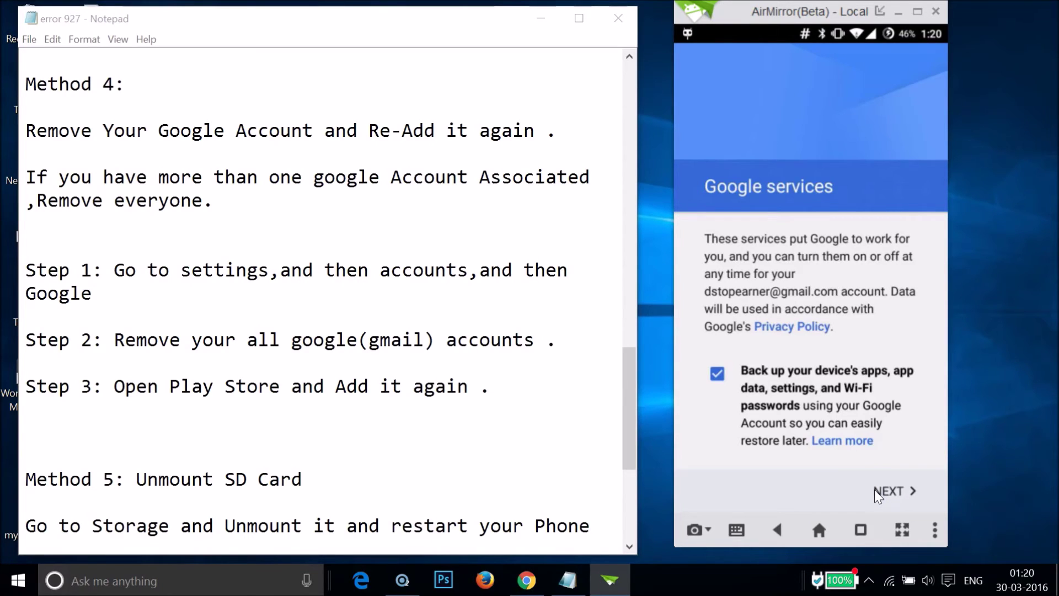
pyautogui.click(884, 490)
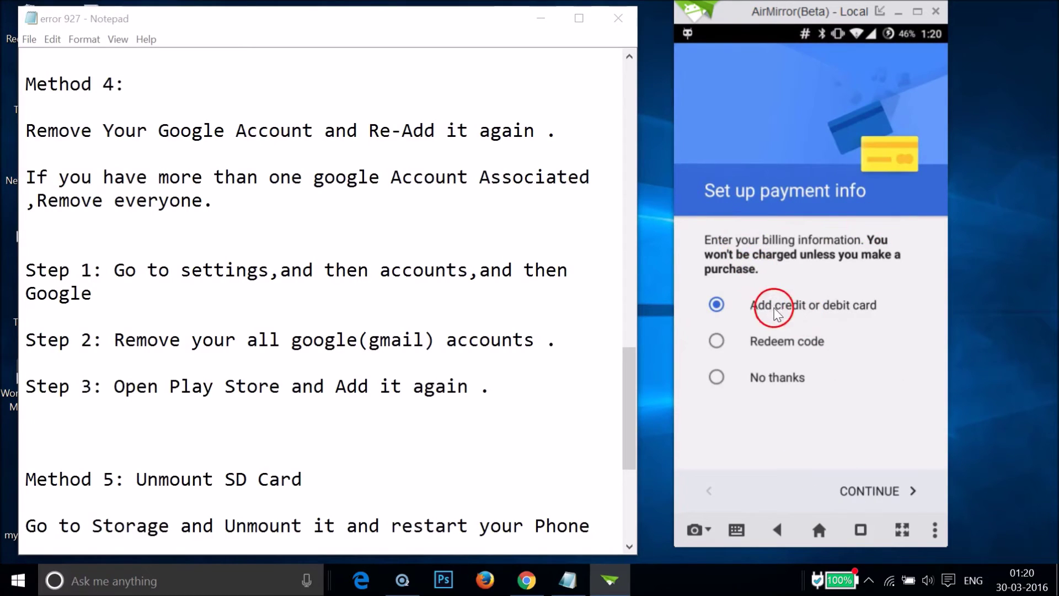
pyautogui.click(715, 377)
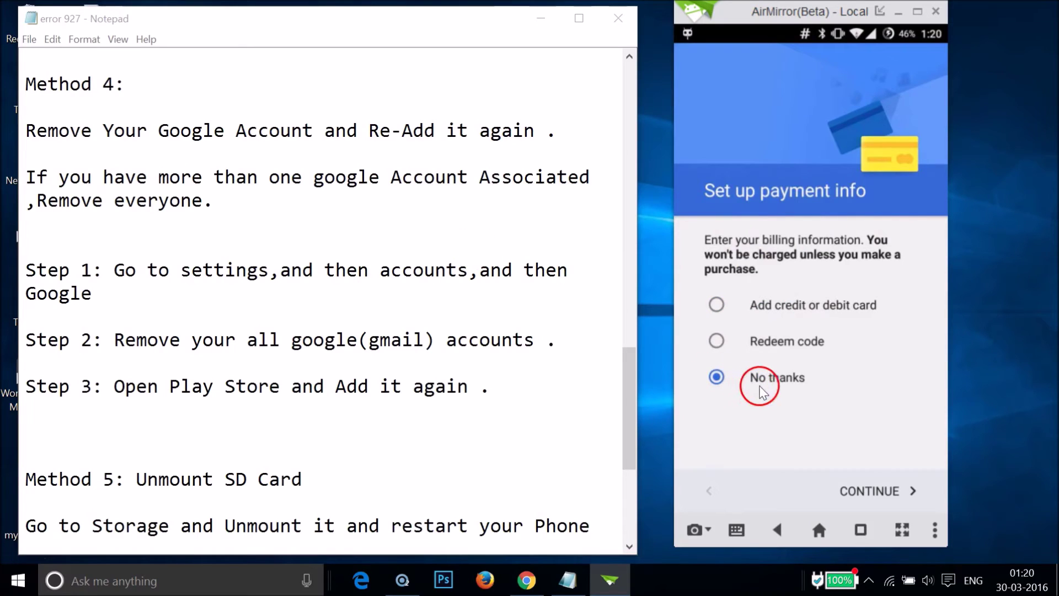
pyautogui.click(871, 491)
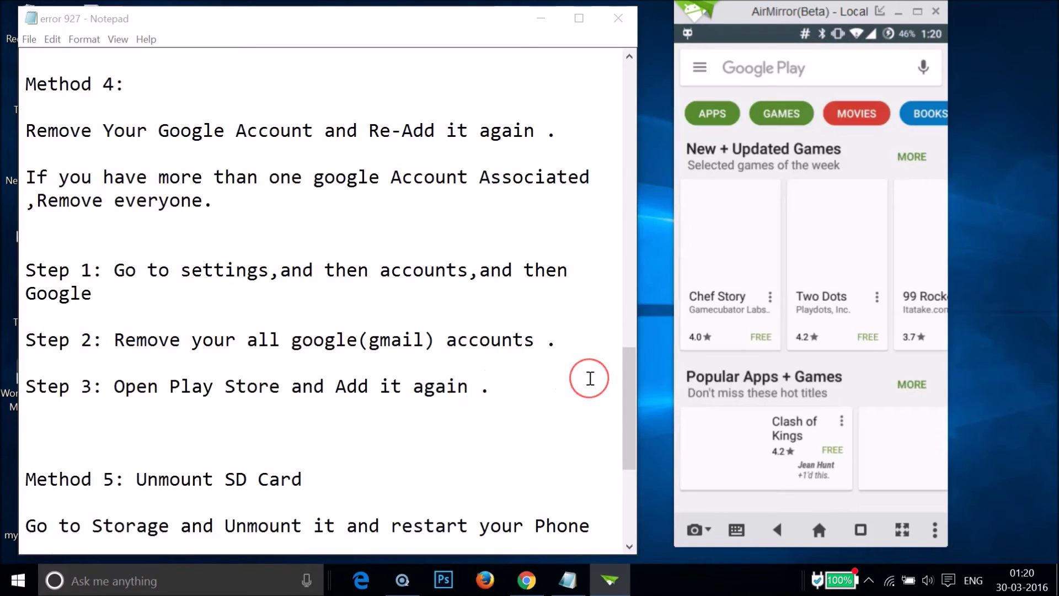
# Step: Return the phone to its home screen and scroll the notes down to Methods 5 and 6
pyautogui.click(426, 268)
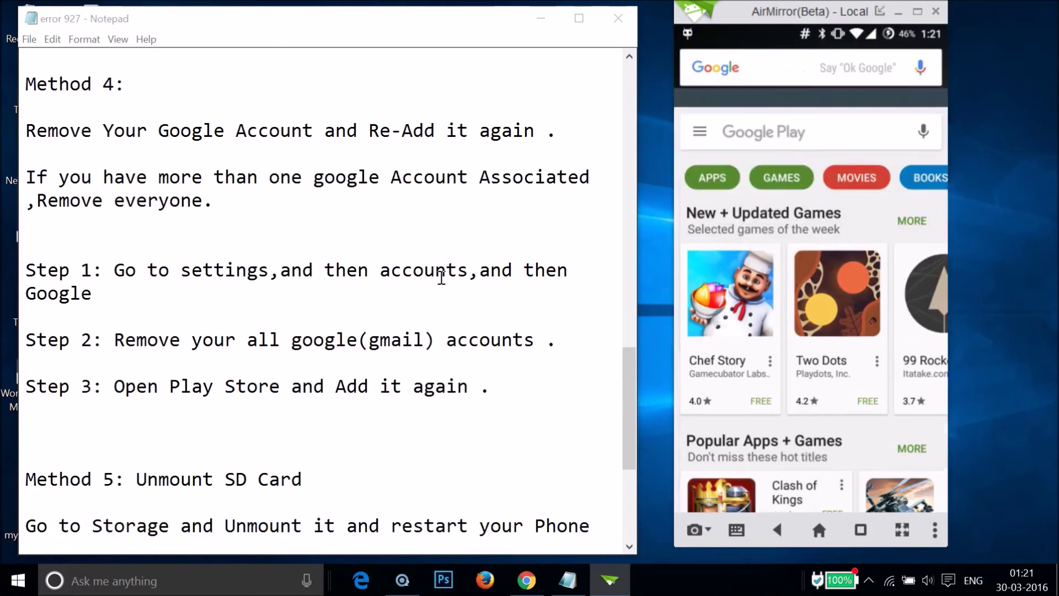
pyautogui.click(326, 284)
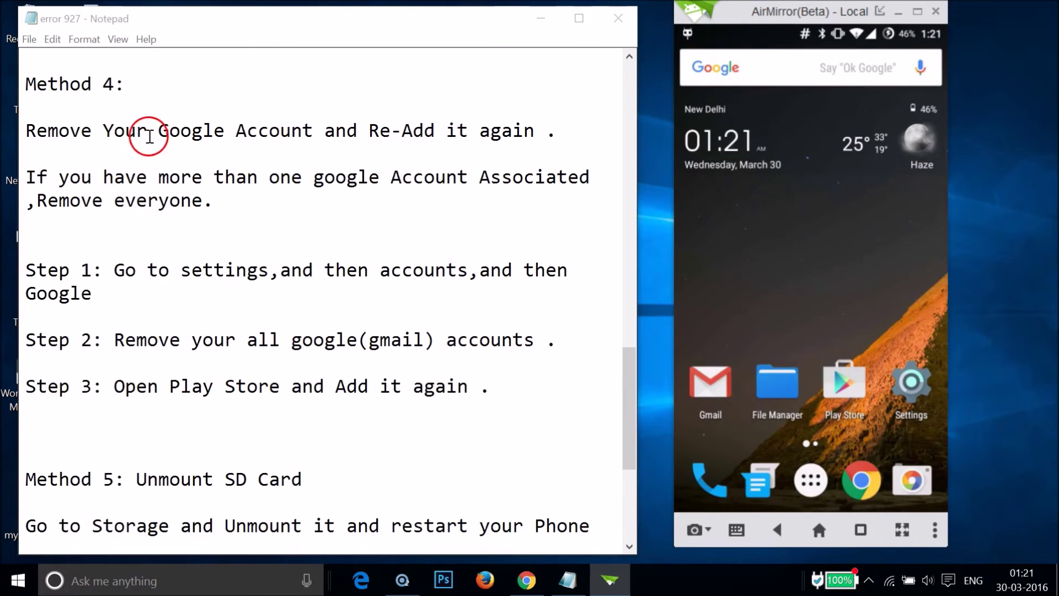
pyautogui.click(269, 288)
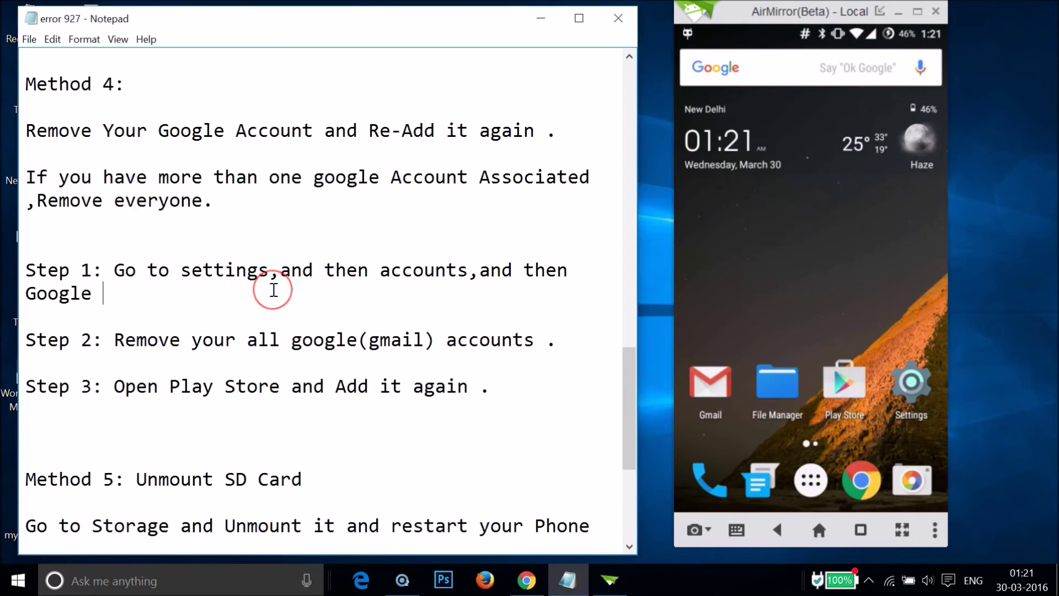
pyautogui.scroll(-2, 271, 289)
pyautogui.scroll(-1, 274, 289)
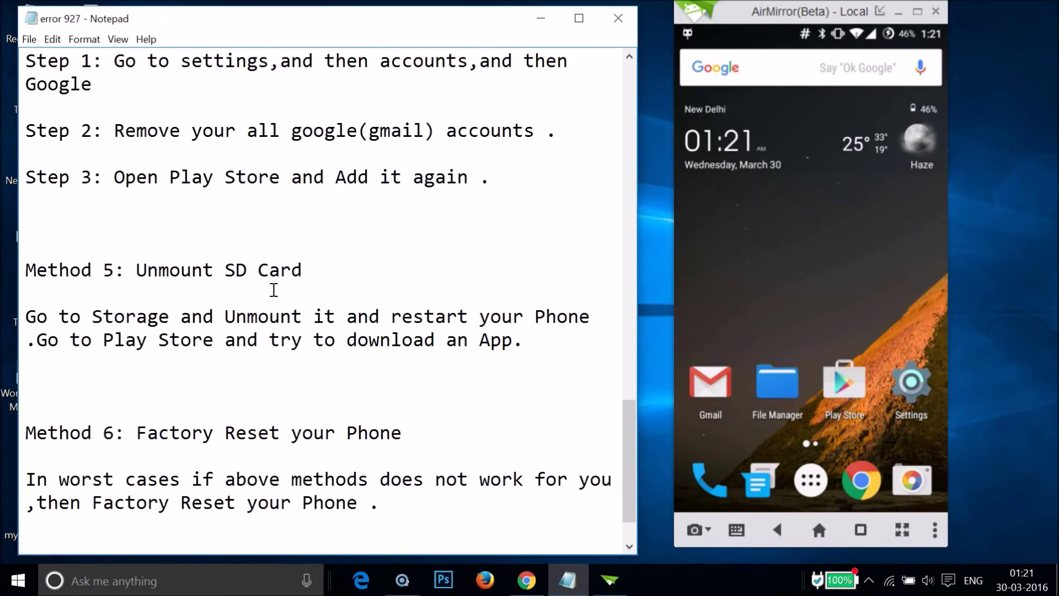
pyautogui.scroll(-1, 274, 290)
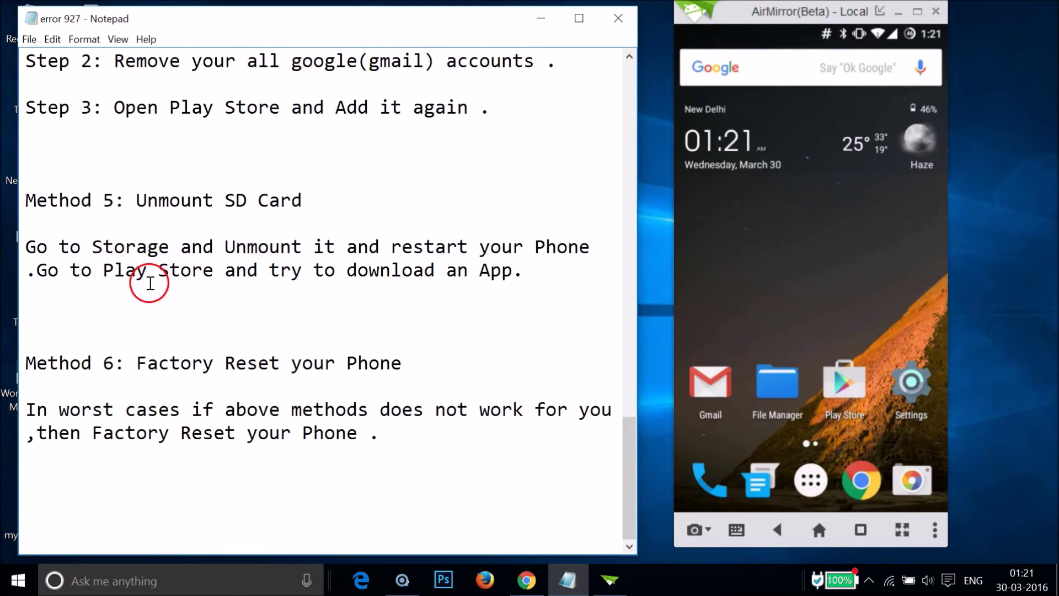
# Step: Unmount the SD card from Settings > Storage, confirming with OK
pyautogui.click(911, 383)
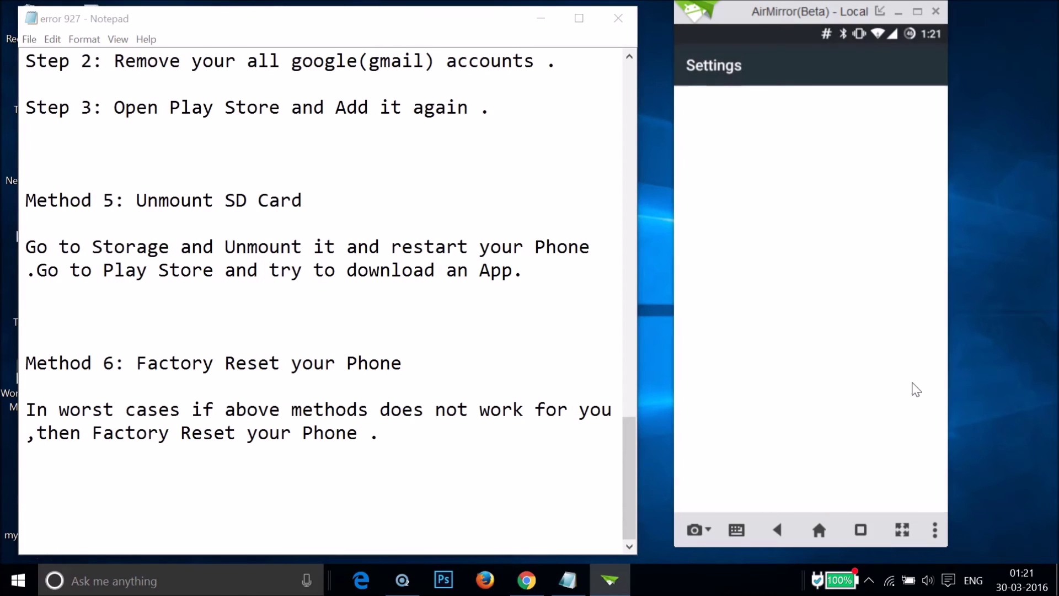
pyautogui.scroll(-10, 789, 350)
pyautogui.scroll(-8, 789, 350)
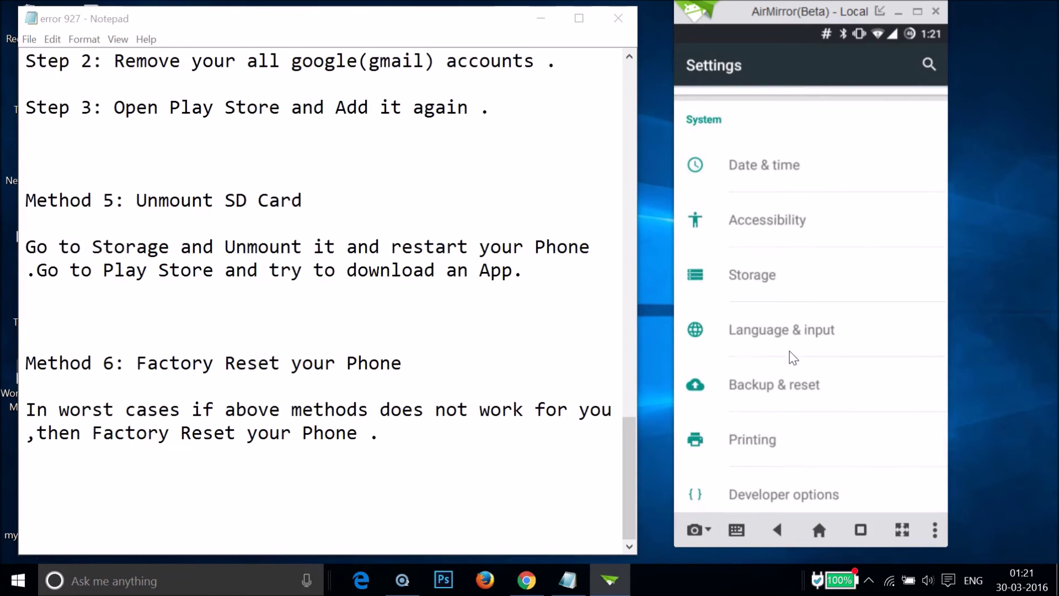
pyautogui.click(767, 286)
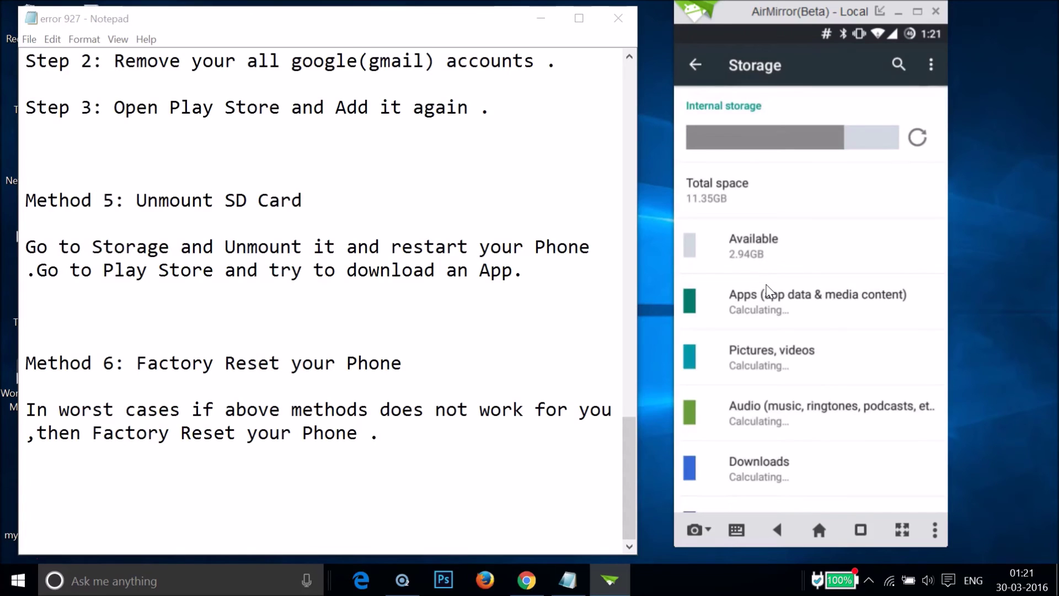
pyautogui.scroll(-10, 766, 291)
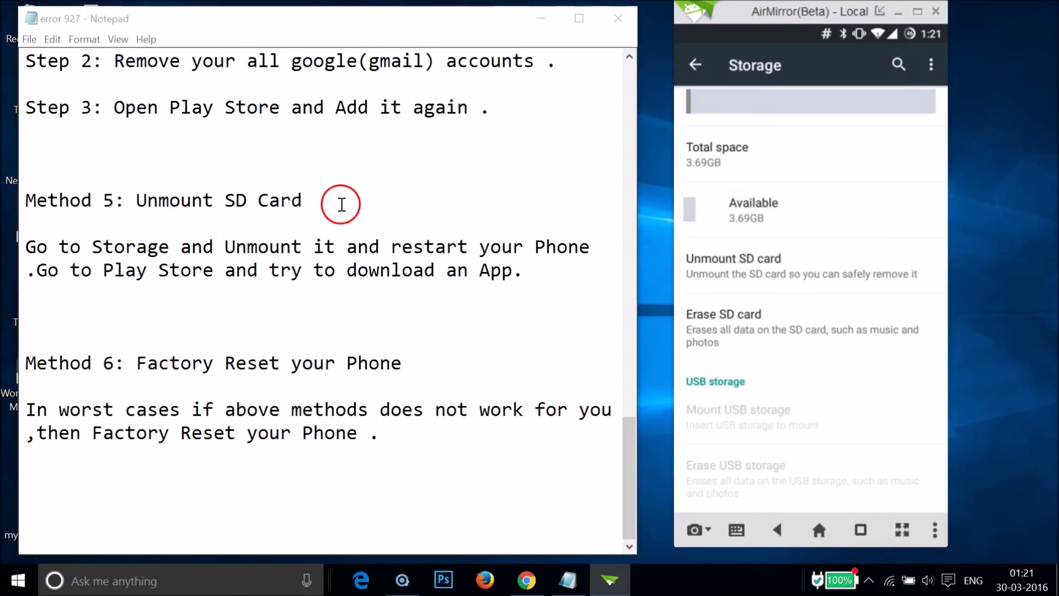
pyautogui.click(733, 282)
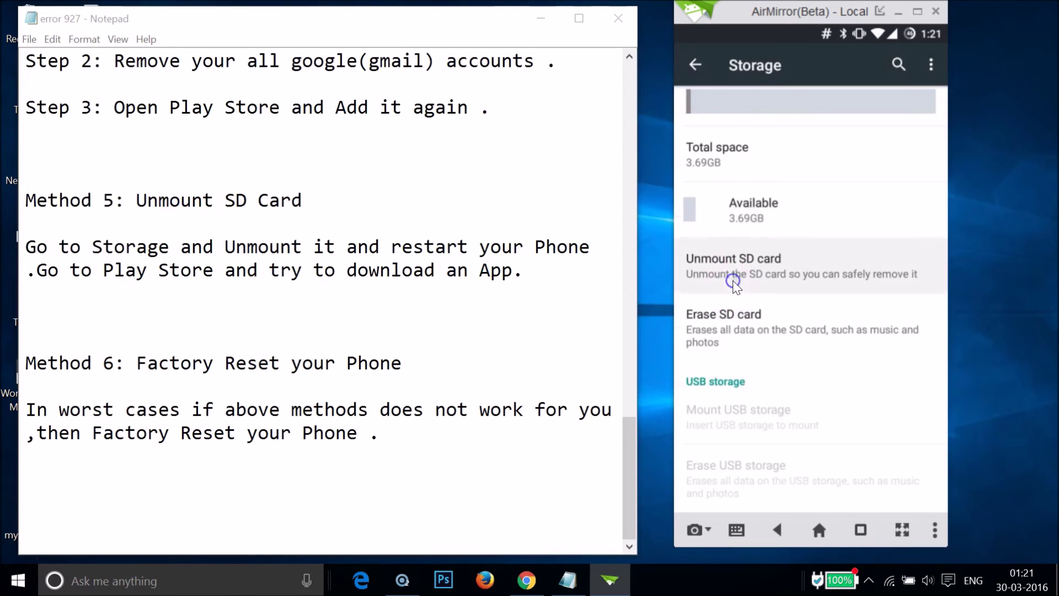
pyautogui.click(894, 332)
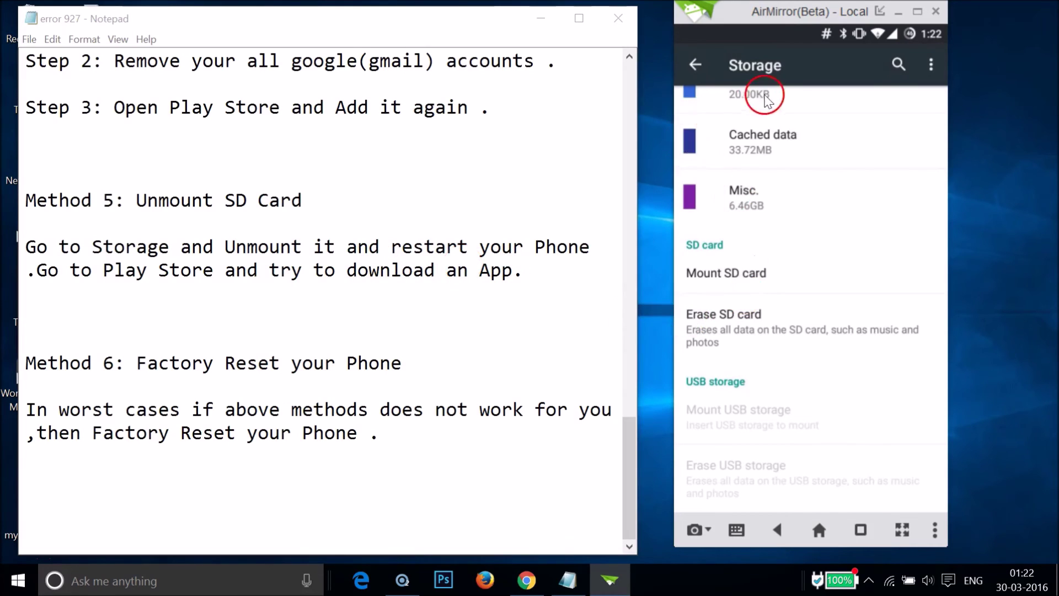
# Step: Mount the SD card again, then scroll the notes to the Method 5 instructions
pyautogui.click(723, 281)
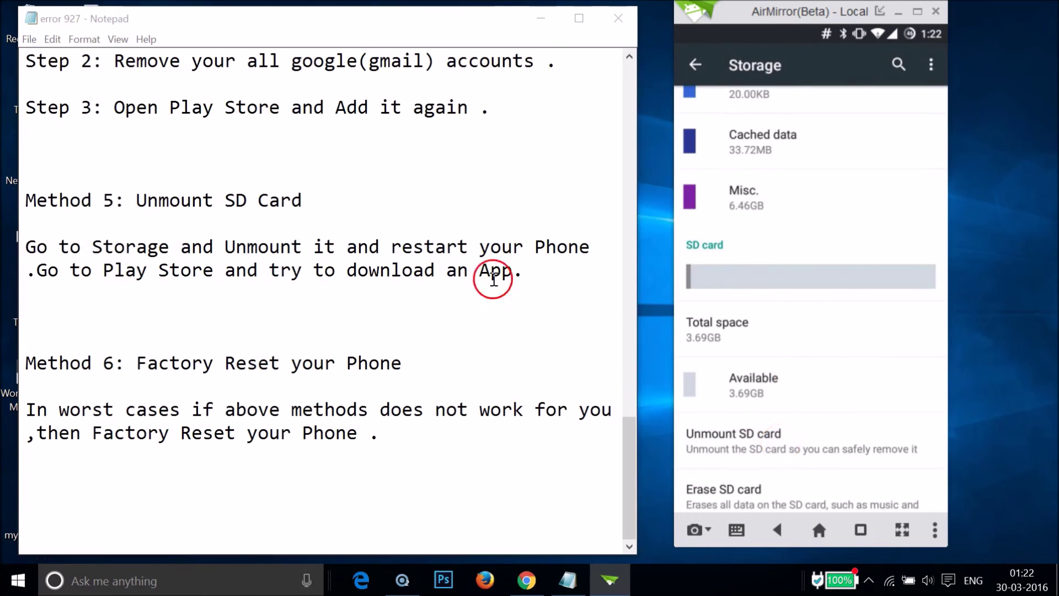
pyautogui.click(529, 276)
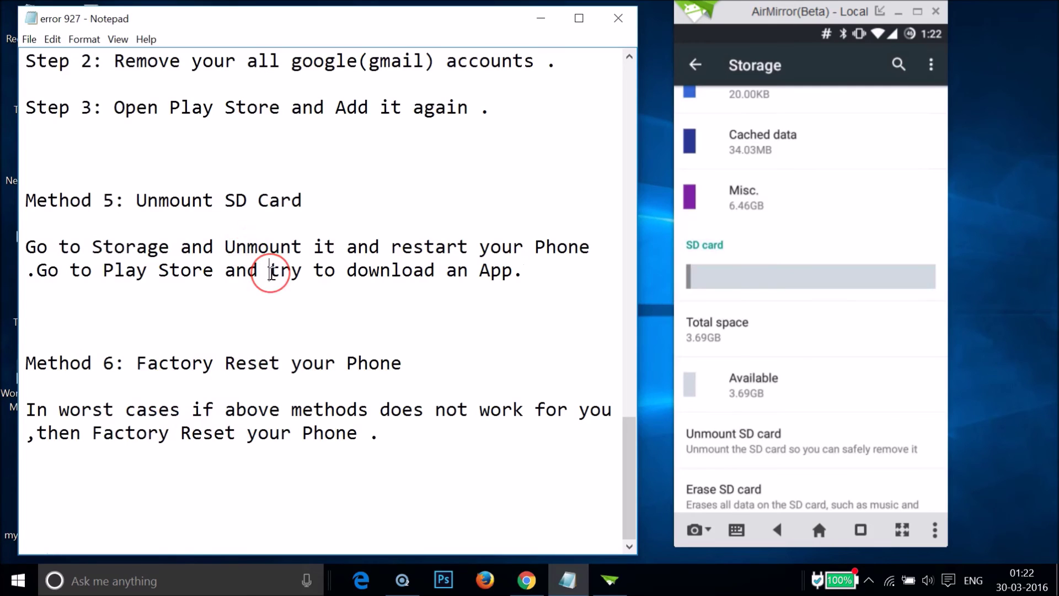
pyautogui.hotkey('ctrl', 'Home')
pyautogui.scroll(-7, 271, 272)
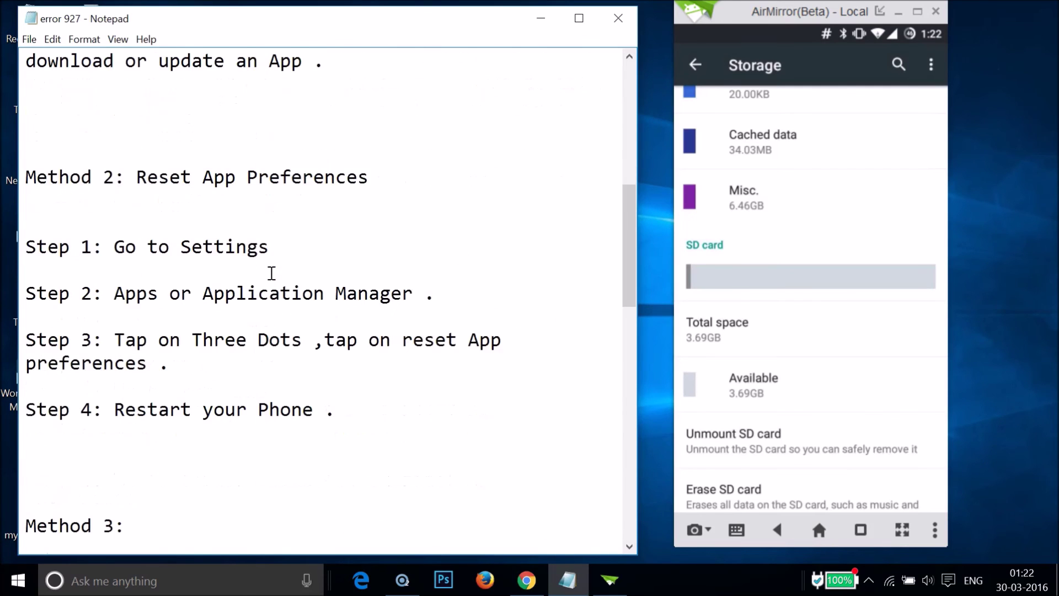
pyautogui.scroll(-8, 271, 272)
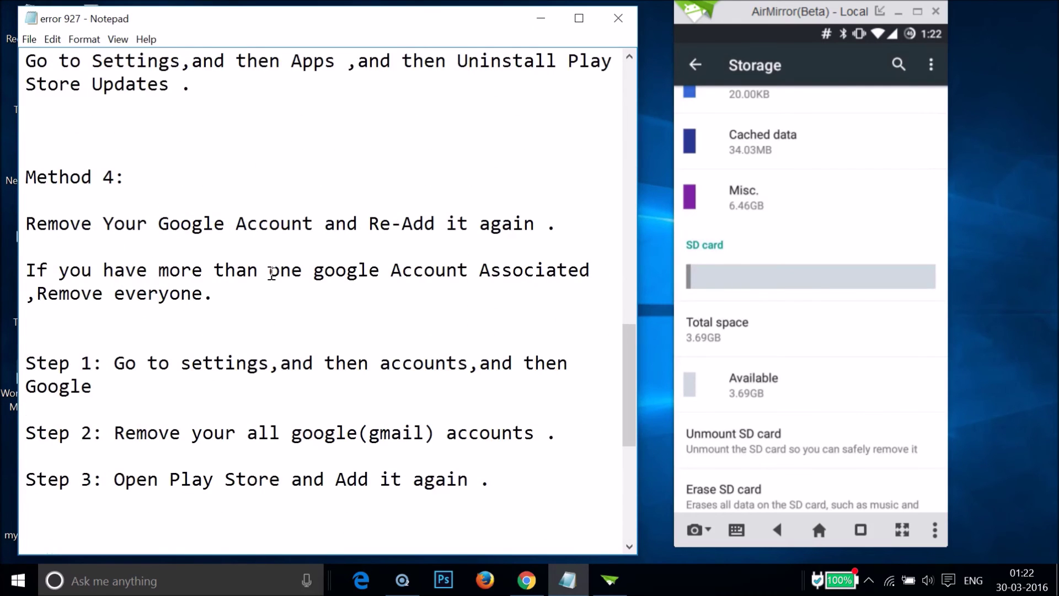
pyautogui.scroll(-5, 272, 273)
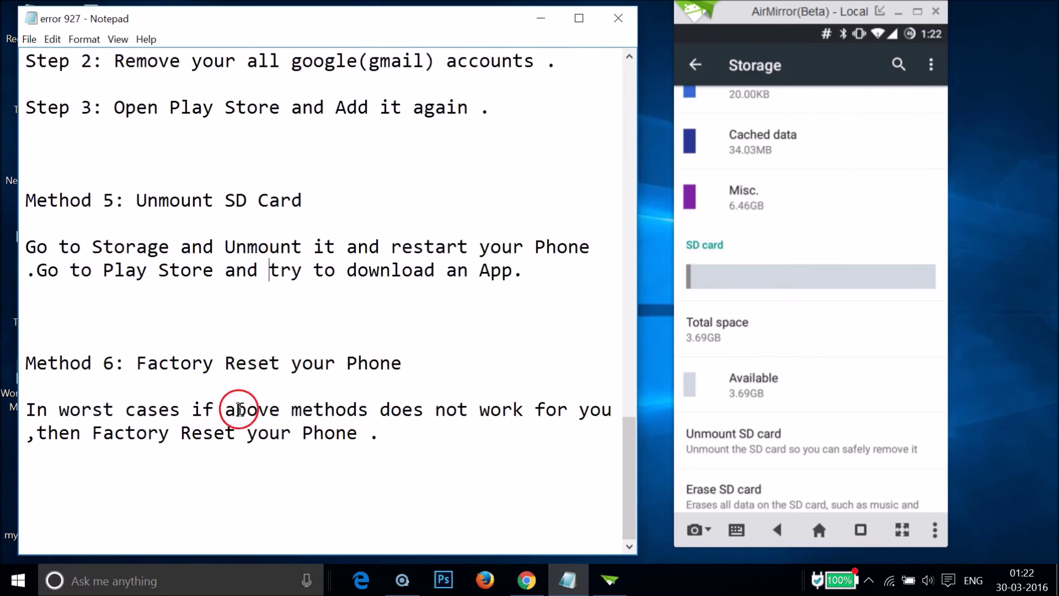
pyautogui.click(268, 273)
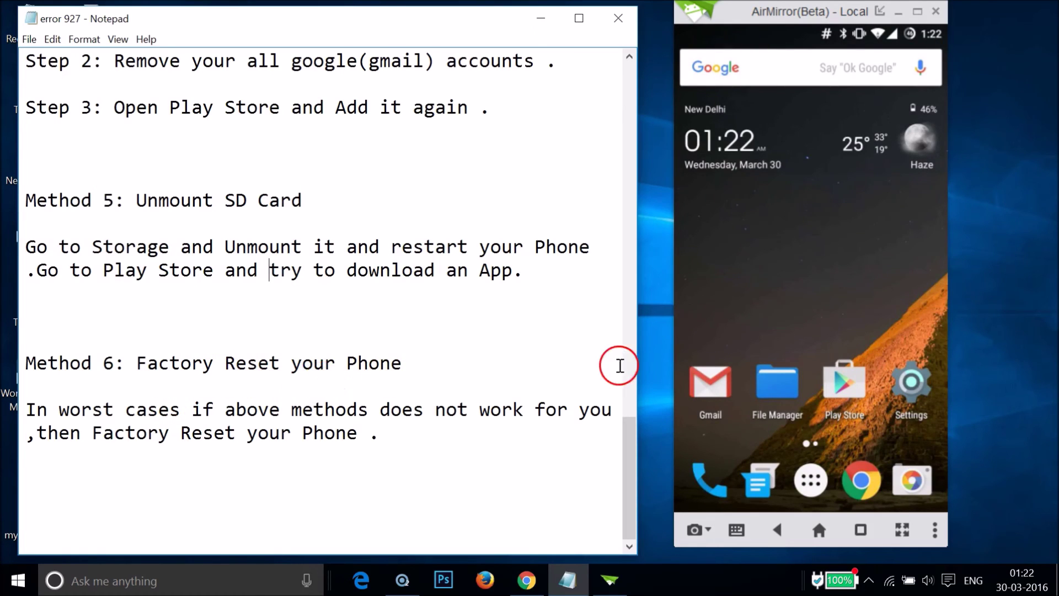
pyautogui.click(910, 389)
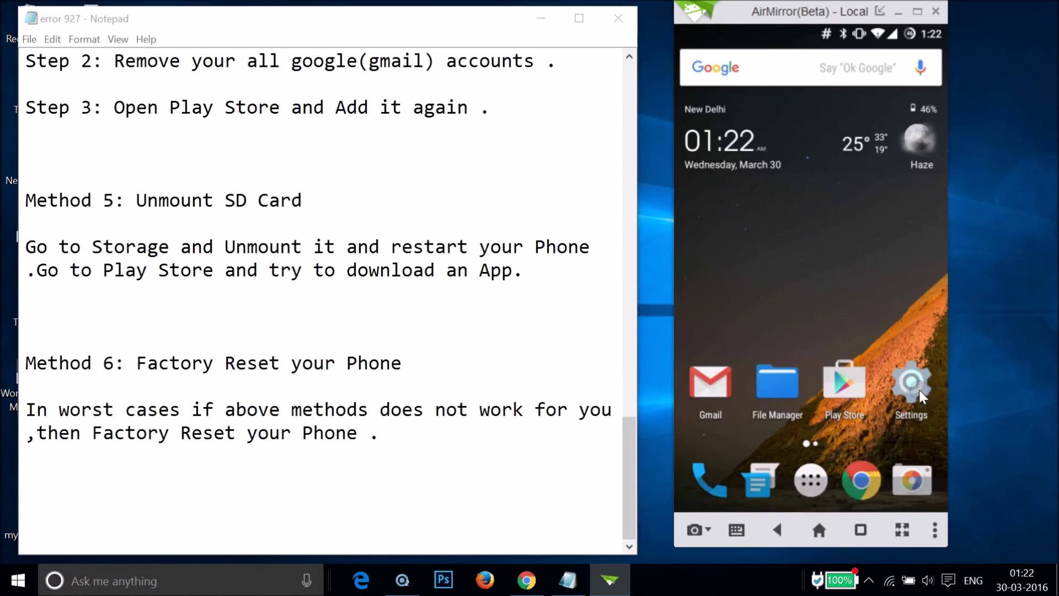
pyautogui.scroll(-15, 815, 343)
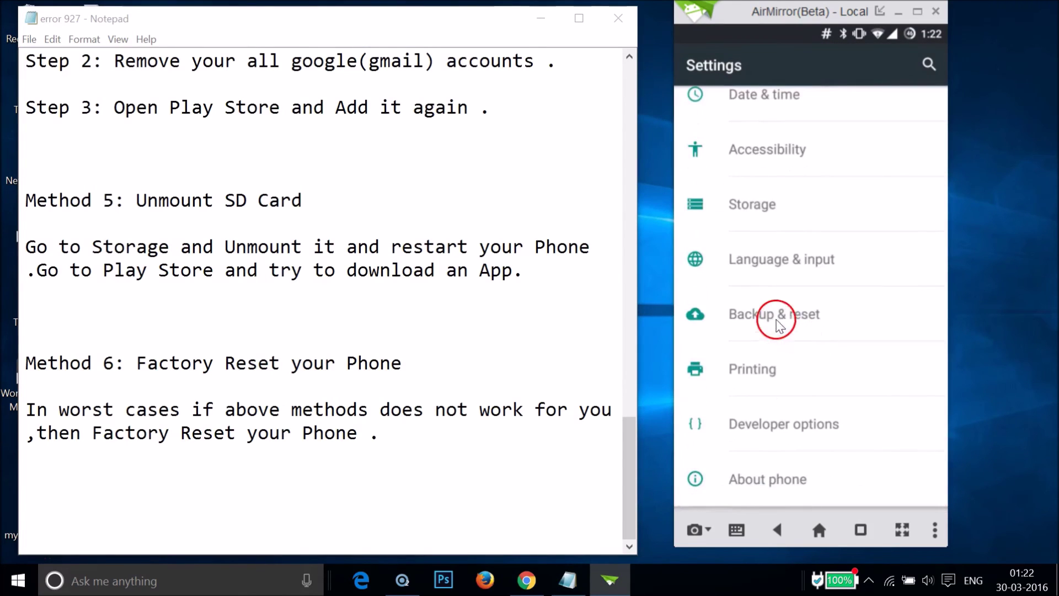
pyautogui.click(789, 315)
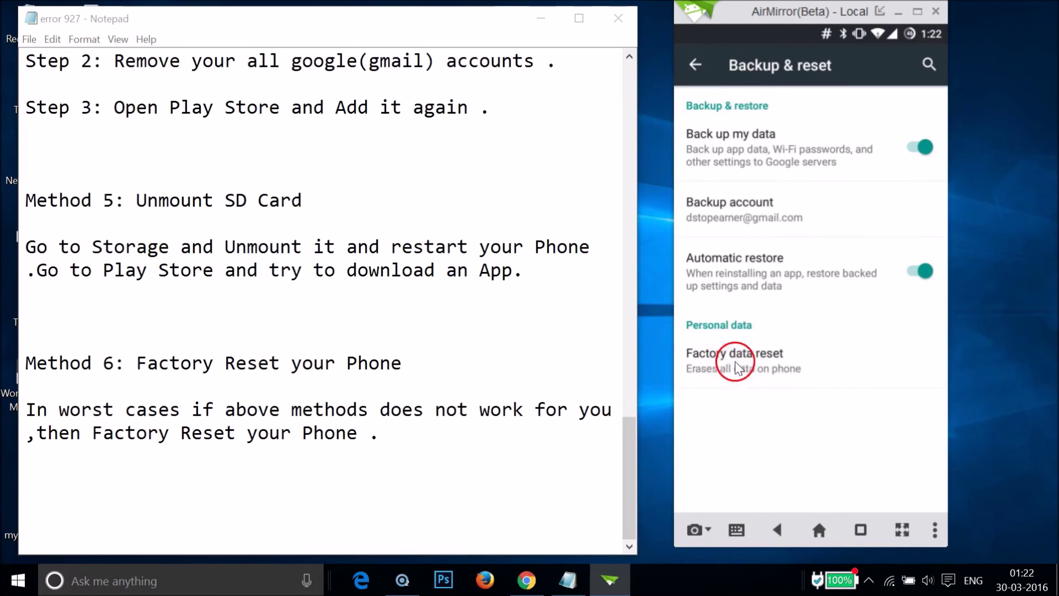
pyautogui.click(770, 363)
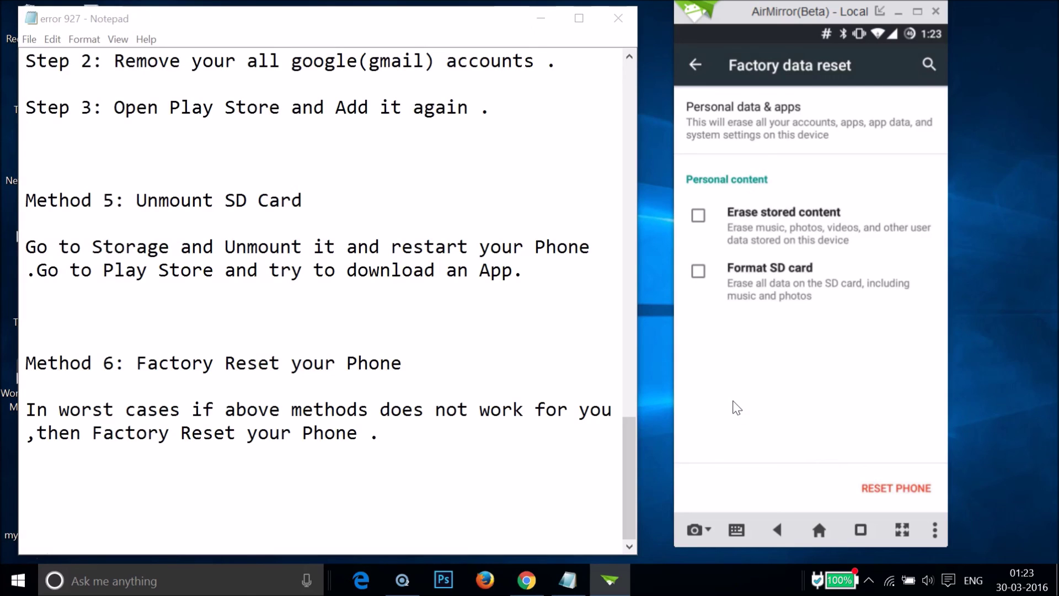
pyautogui.press('Escape')
pyautogui.press('Escape')
pyautogui.press('Escape')
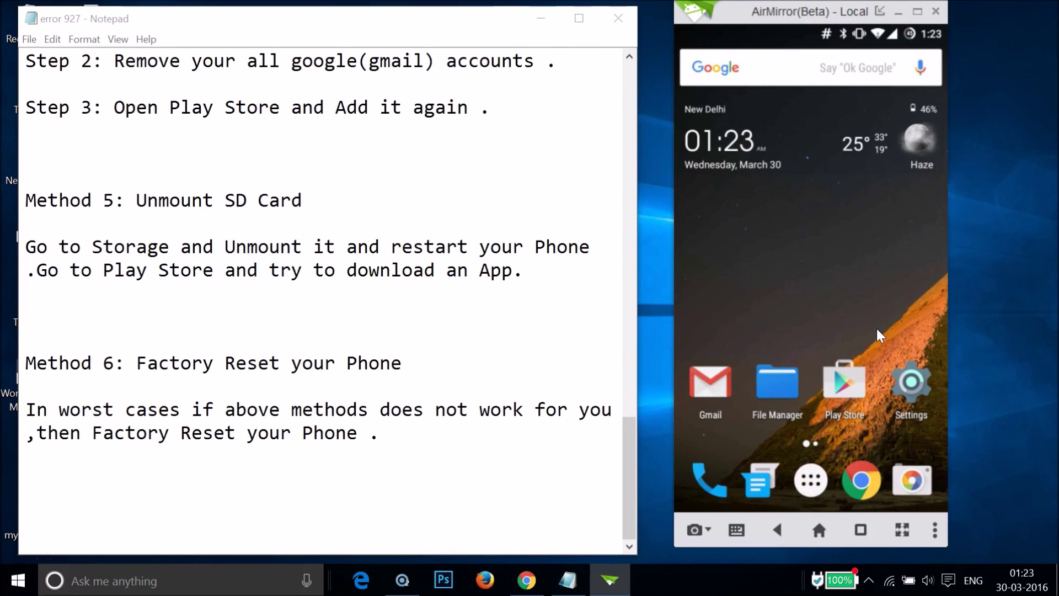
pyautogui.click(349, 330)
pyautogui.scroll(8, 349, 331)
pyautogui.scroll(10, 349, 330)
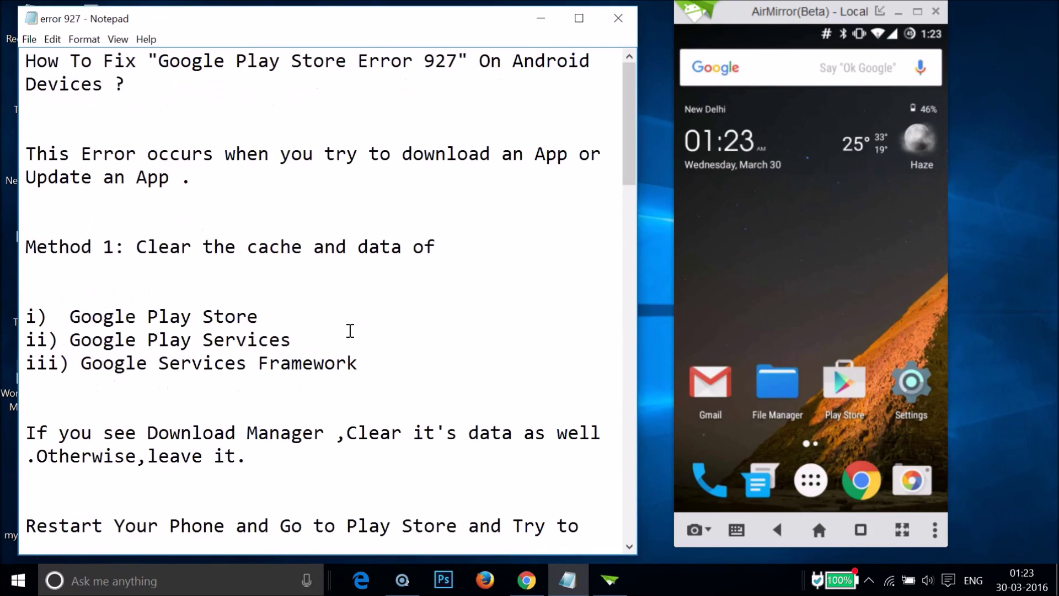
pyautogui.click(327, 241)
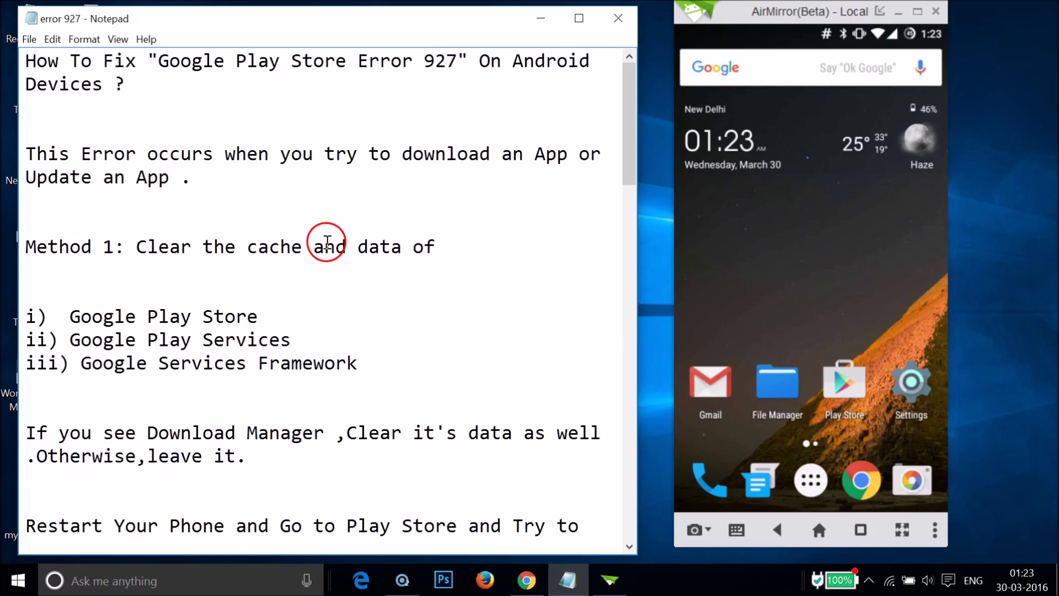